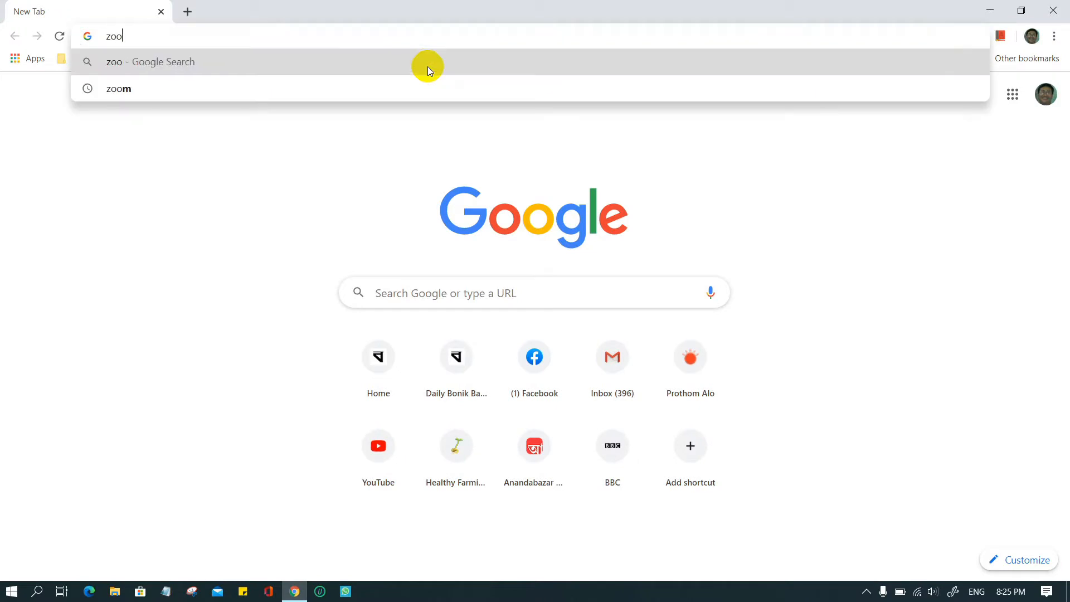
# - Load zoom.com from Chrome's address bar
pyautogui.write('m.us')
pyautogui.press('Return')
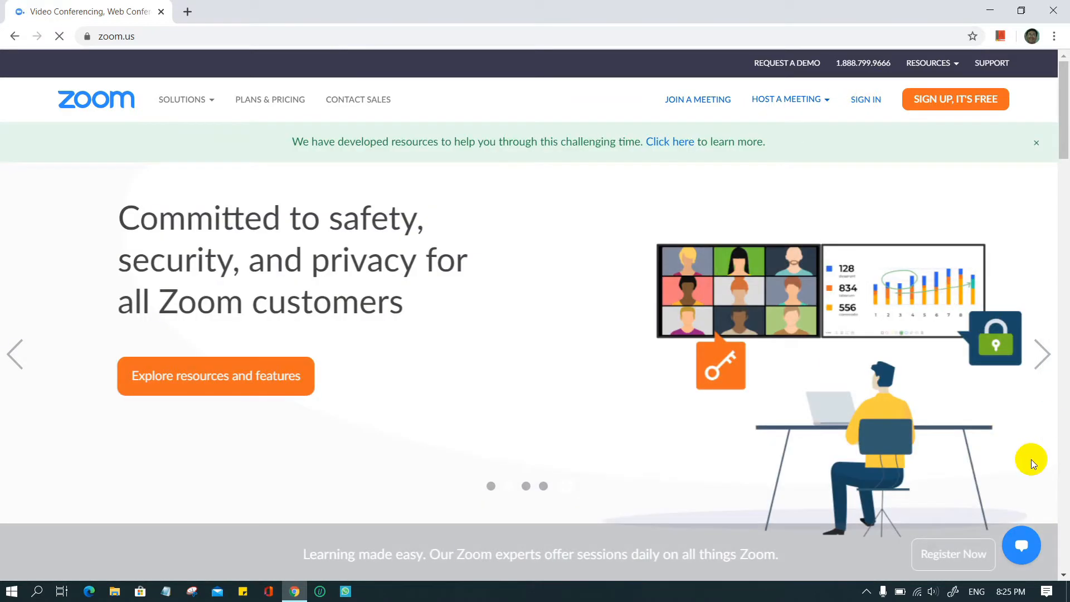
# - Enter your email address in the free sign-up box and continue to the sign-up page
pyautogui.click(935, 101)
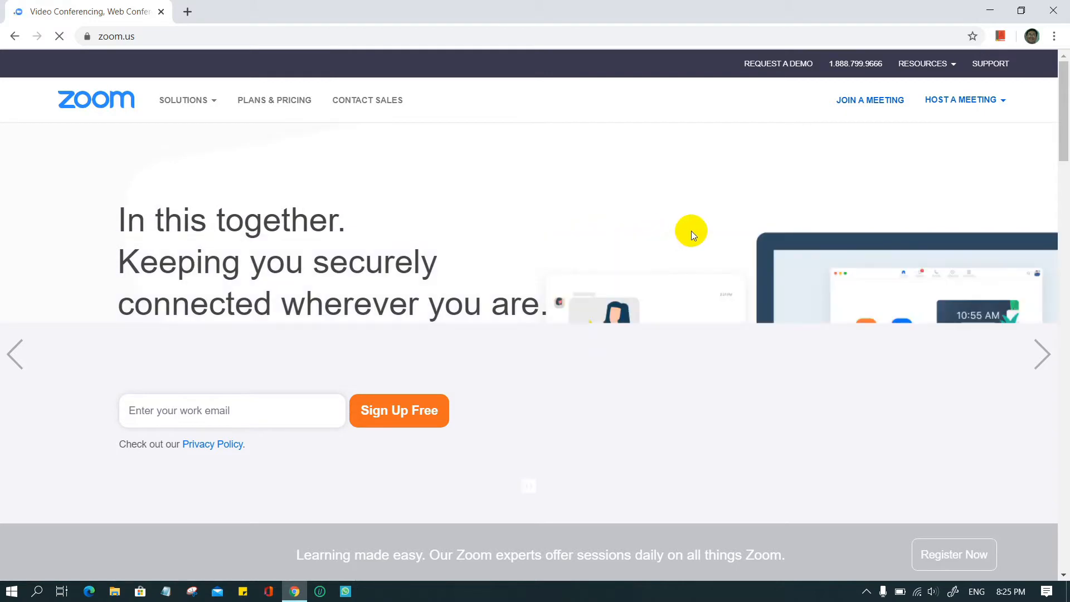
pyautogui.click(244, 413)
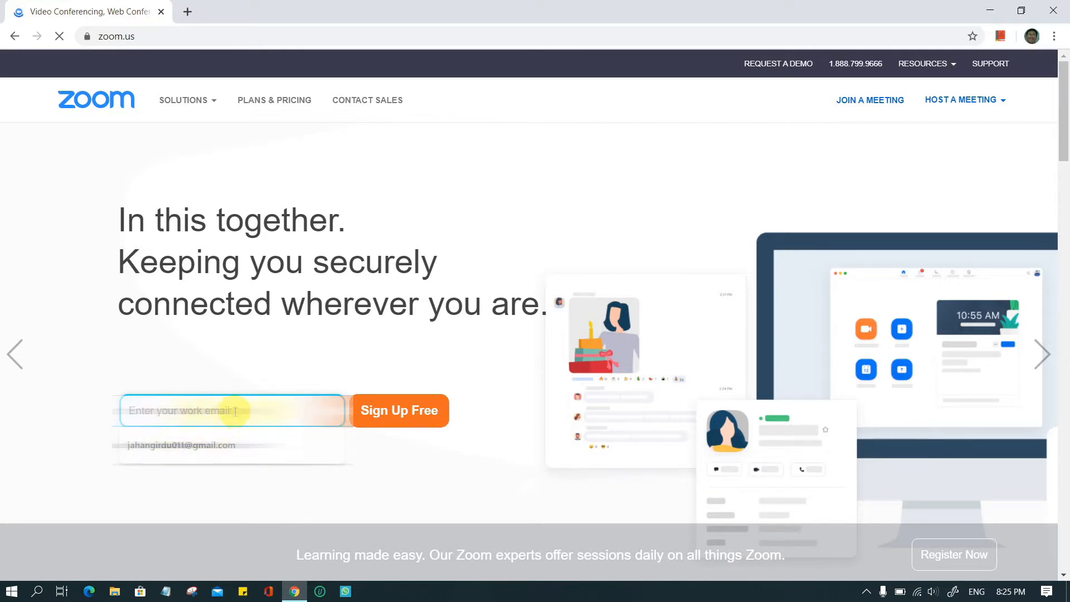
pyautogui.write('d')
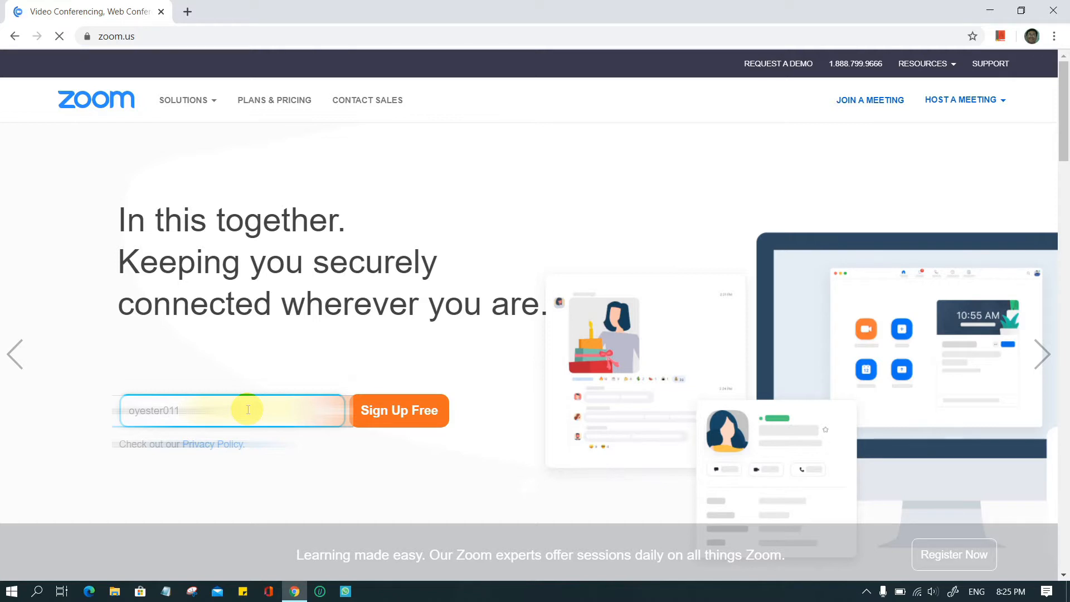
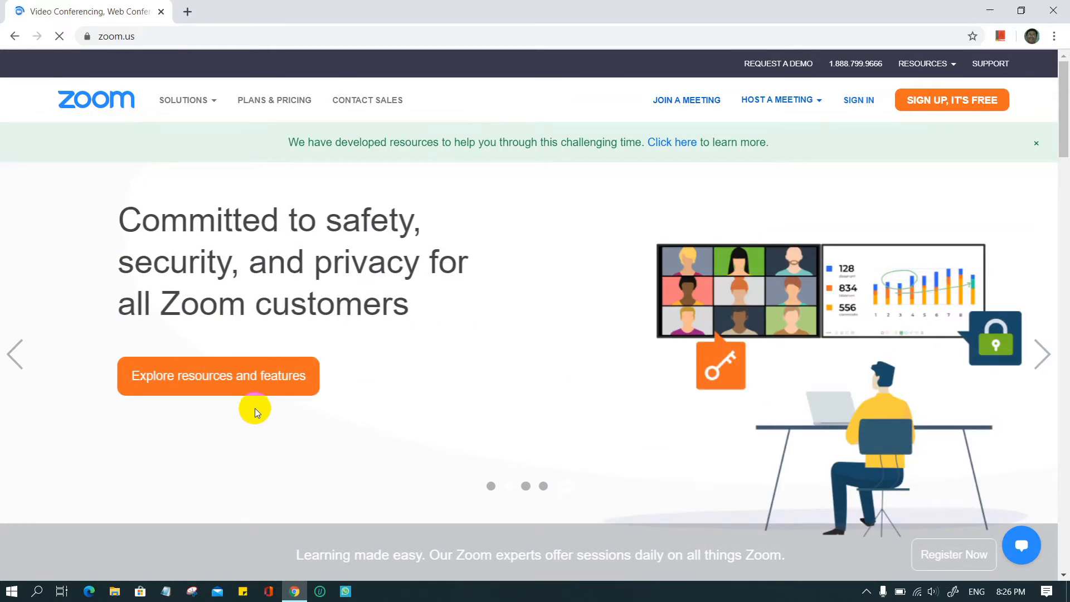
pyautogui.click(268, 366)
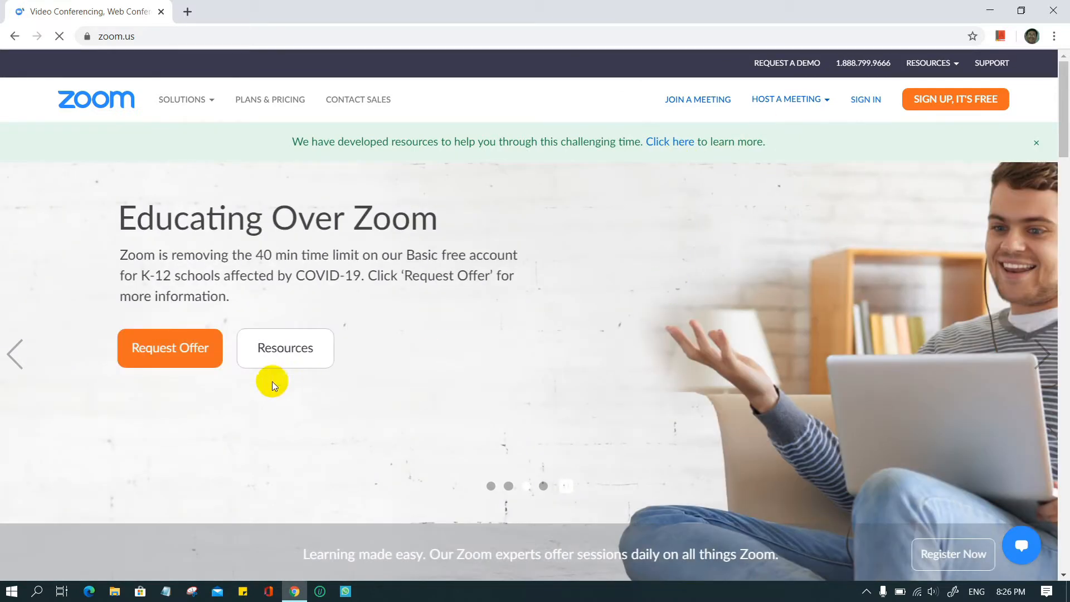
pyautogui.click(171, 366)
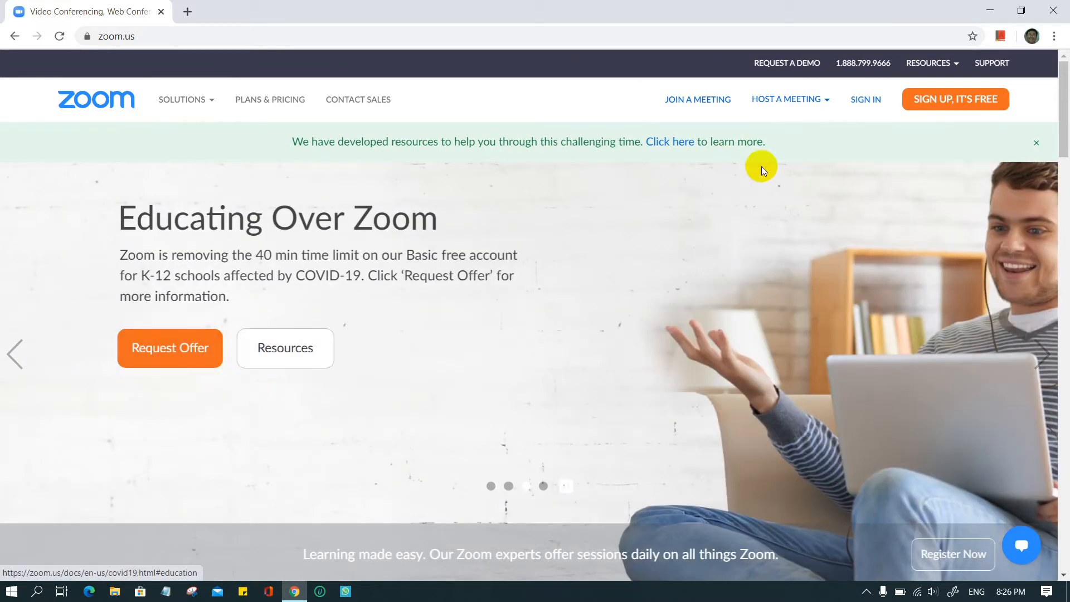
pyautogui.click(943, 102)
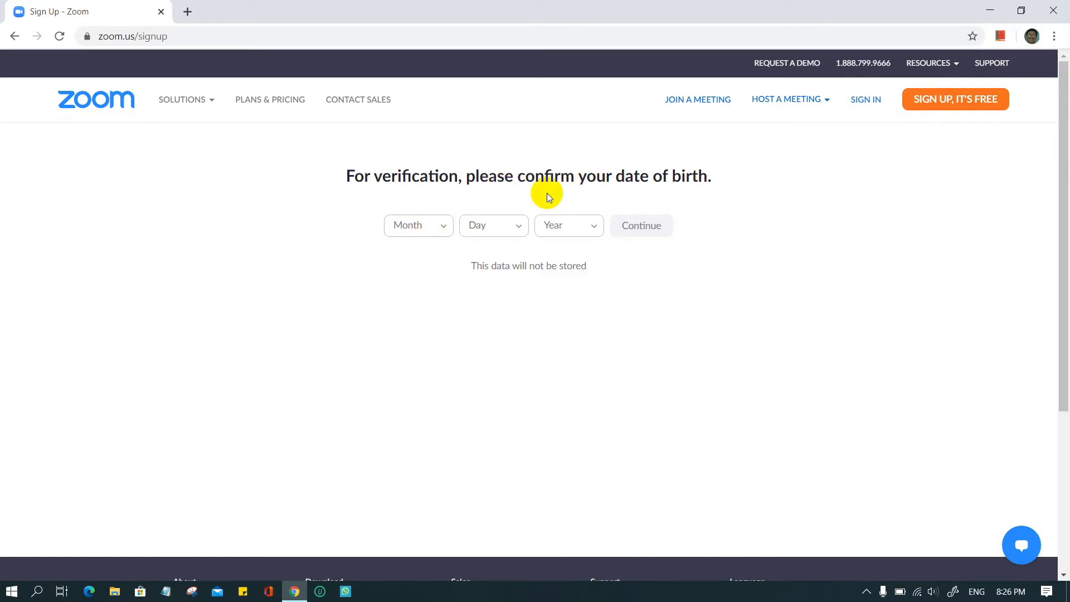
# - Confirm the date of birth as October 16 with a birth year and continue
pyautogui.click(442, 226)
pyautogui.scroll(-4, 416, 311)
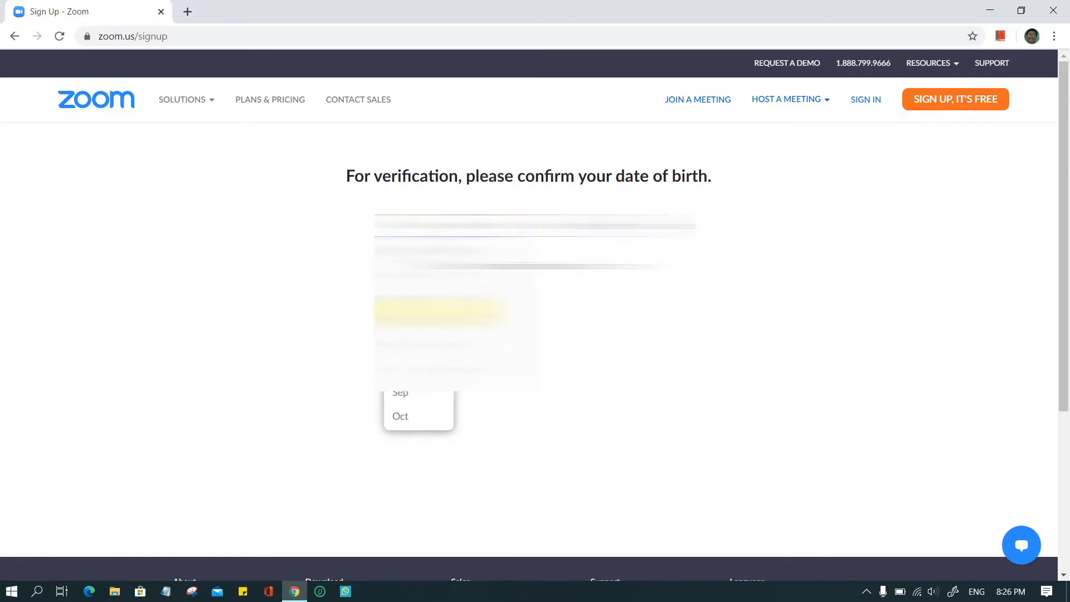
pyautogui.click(414, 224)
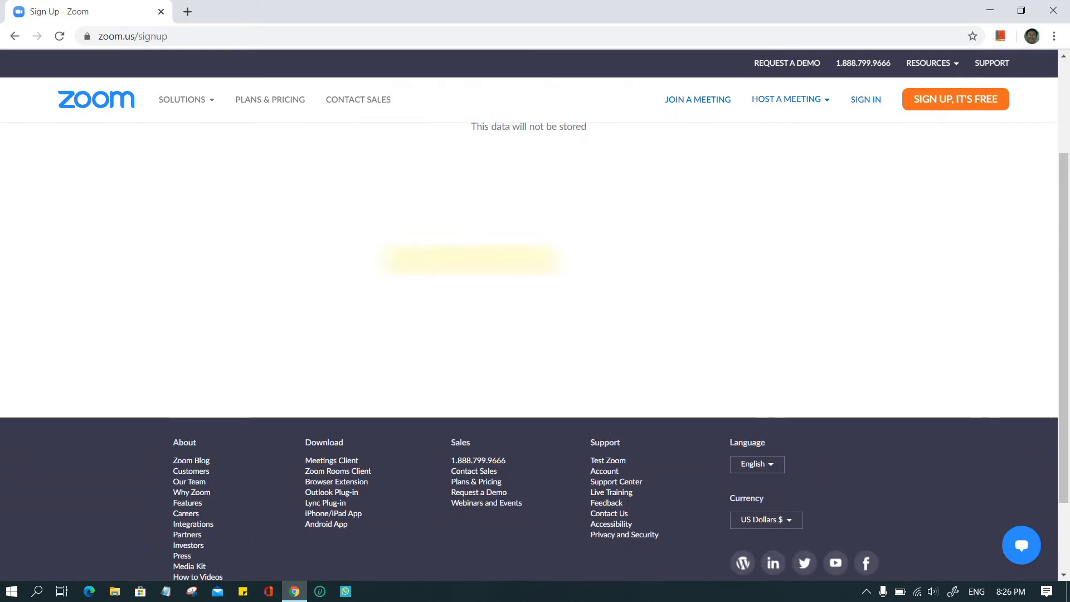
pyautogui.scroll(3, 480, 257)
pyautogui.click(514, 229)
pyautogui.scroll(-4, 490, 385)
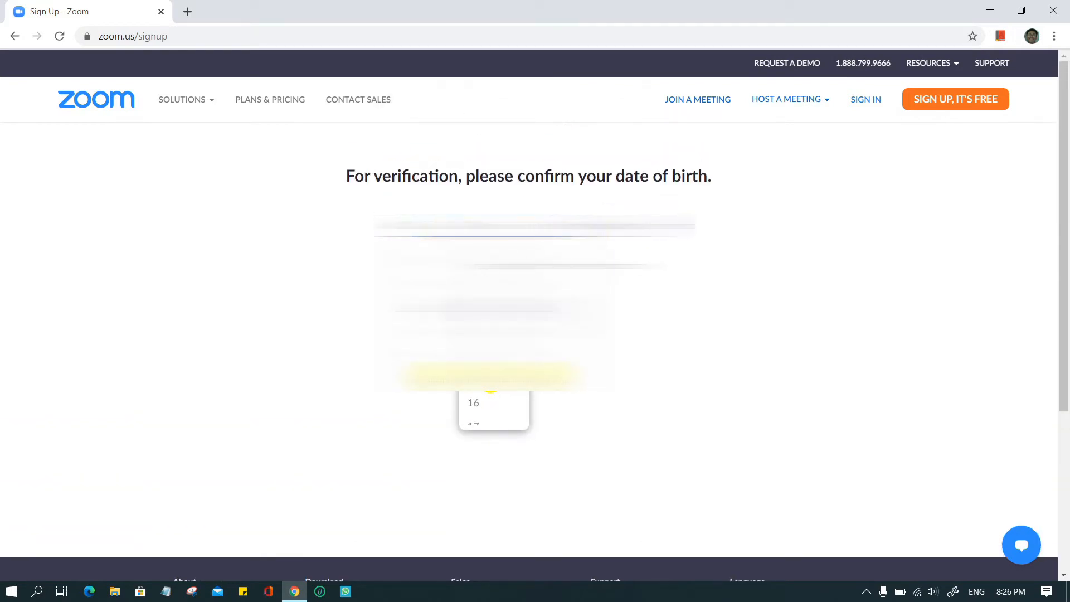
pyautogui.click(477, 406)
pyautogui.click(581, 229)
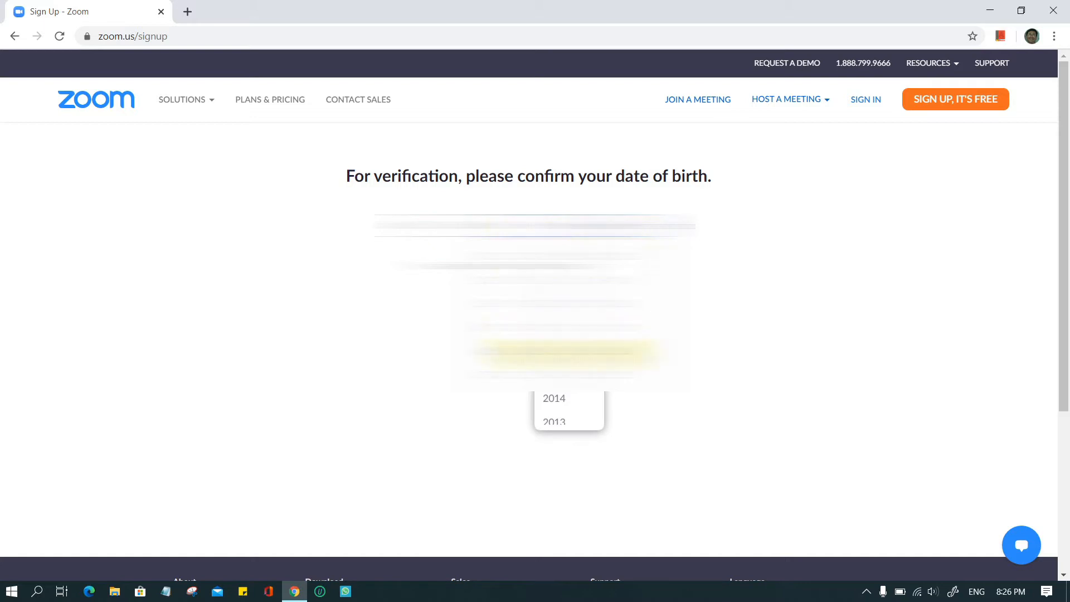
pyautogui.scroll(-10, 569, 354)
pyautogui.scroll(-5, 569, 353)
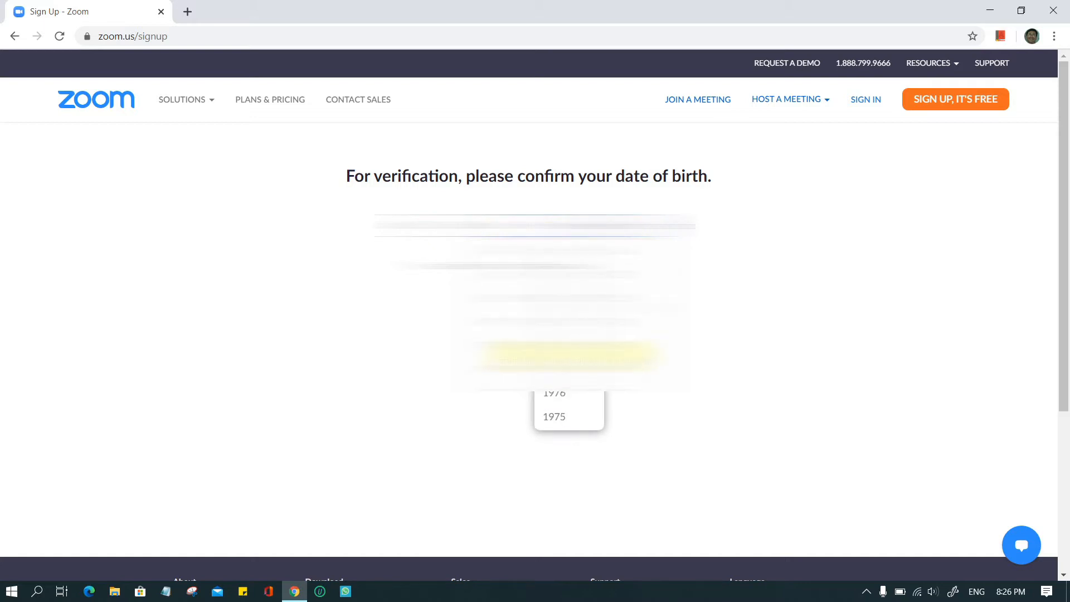
pyautogui.scroll(1, 568, 254)
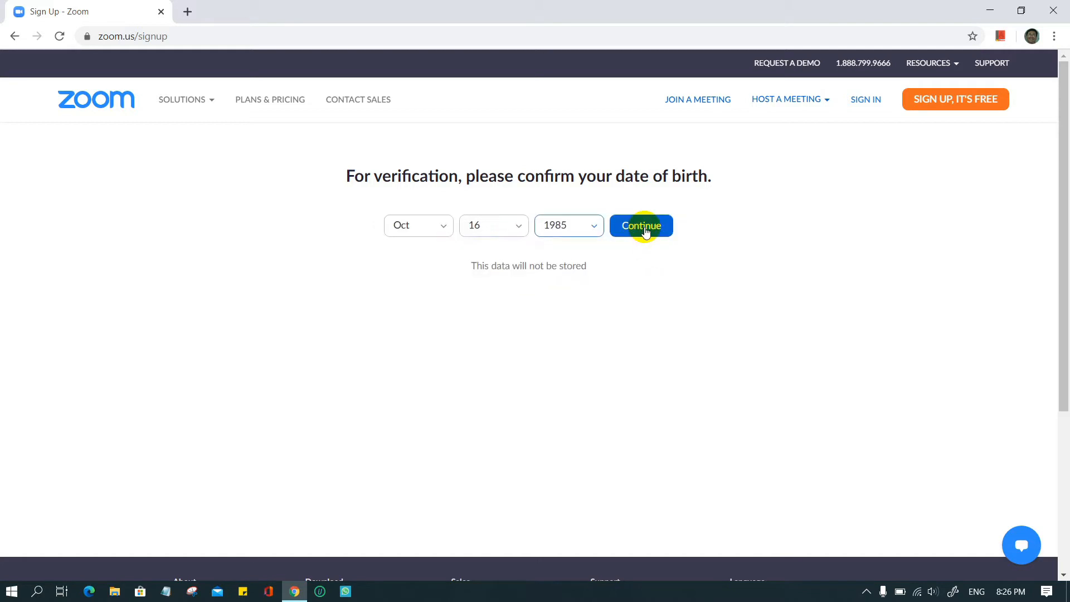
pyautogui.click(644, 229)
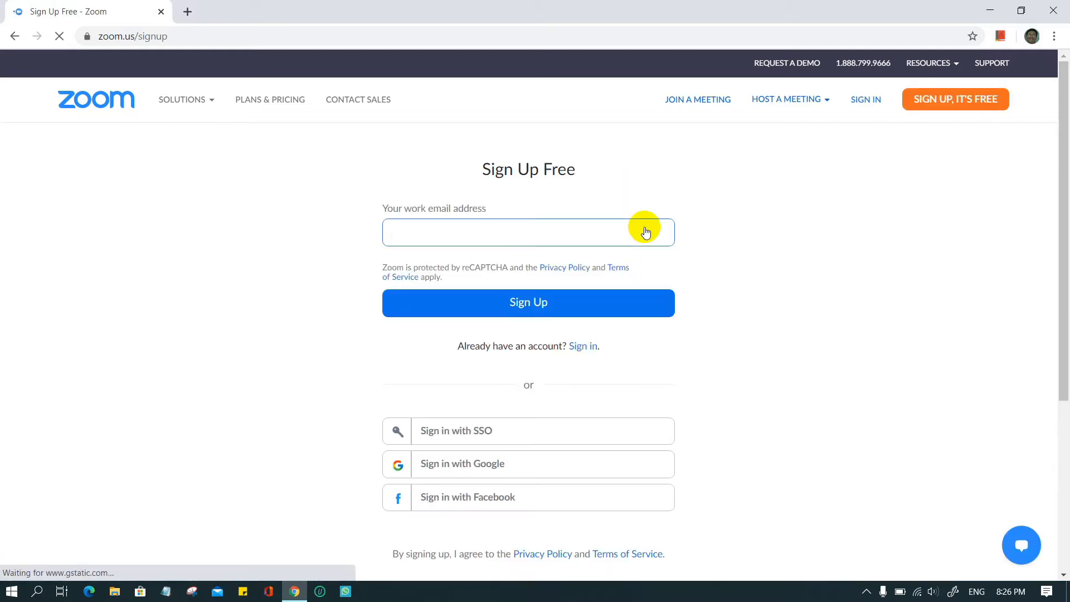
# - Submit the saved email address to create the account, then start a new browser tab
pyautogui.click(521, 233)
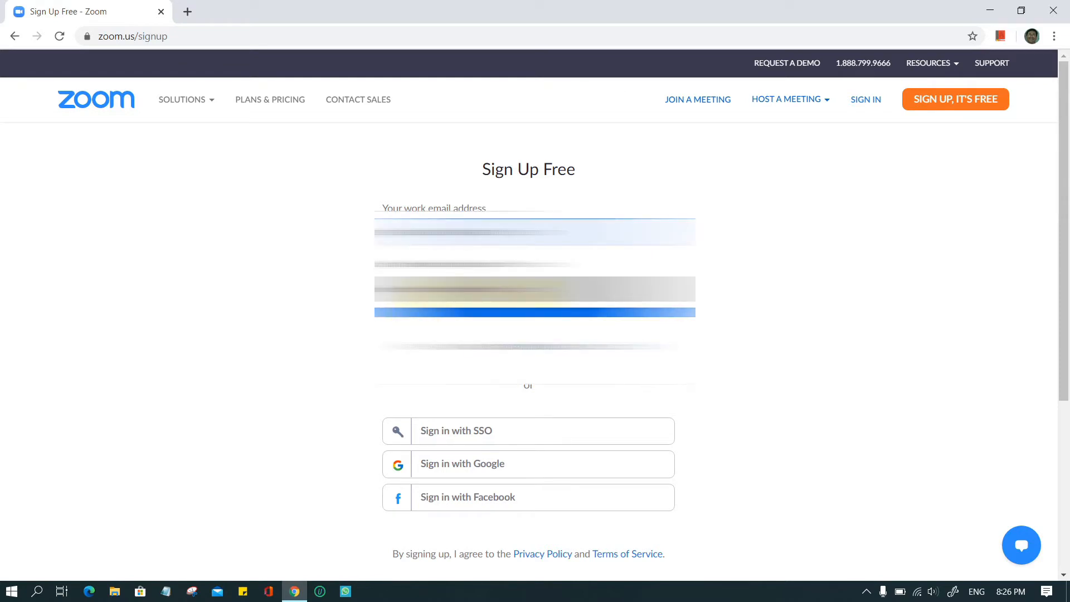
pyautogui.click(490, 289)
pyautogui.click(597, 304)
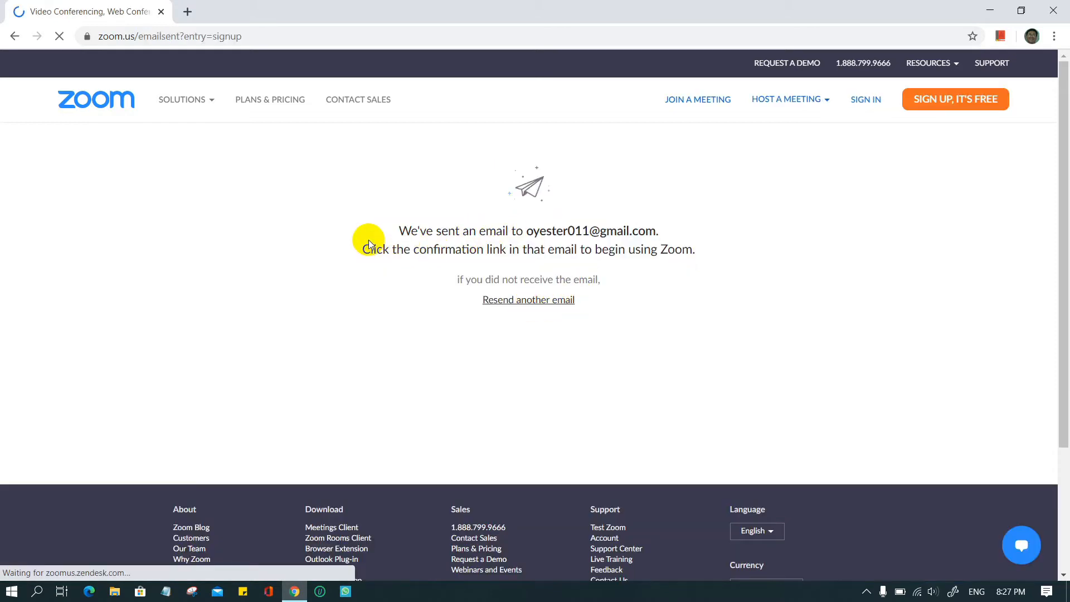
pyautogui.moveTo(400, 228); pyautogui.dragTo(694, 252)
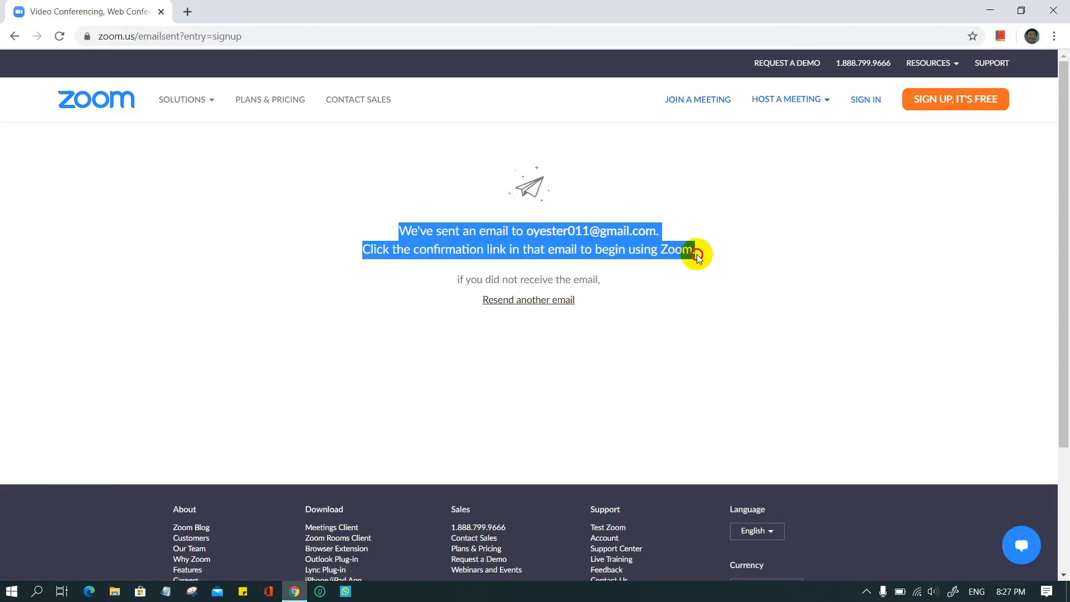
pyautogui.click(187, 11)
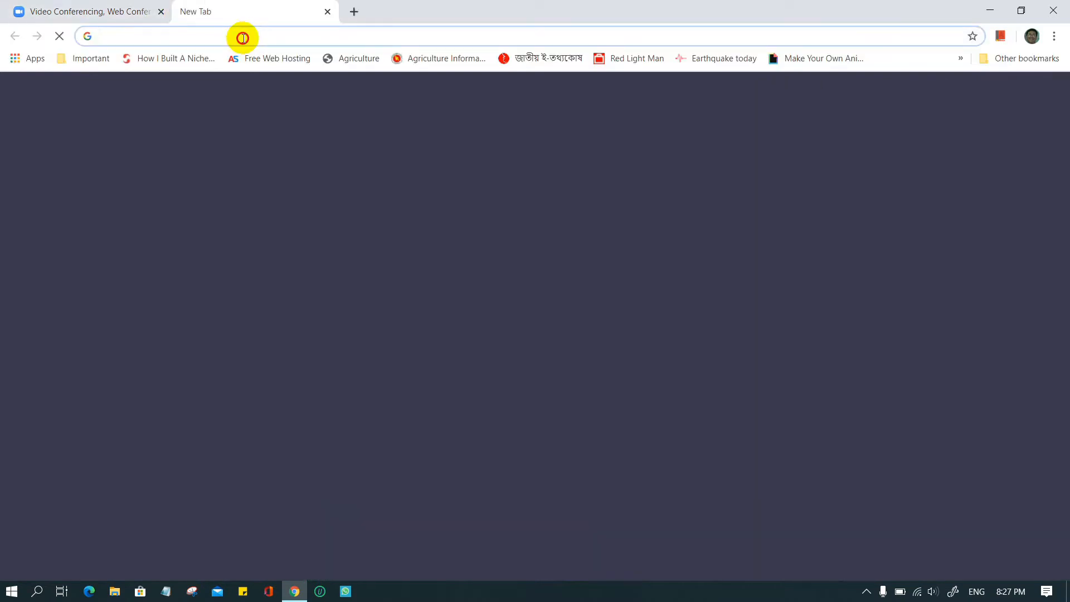
# - Go to Gmail, switch to the second account's inbox, and close the first account's tab
pyautogui.click(242, 37)
pyautogui.write('gmail')
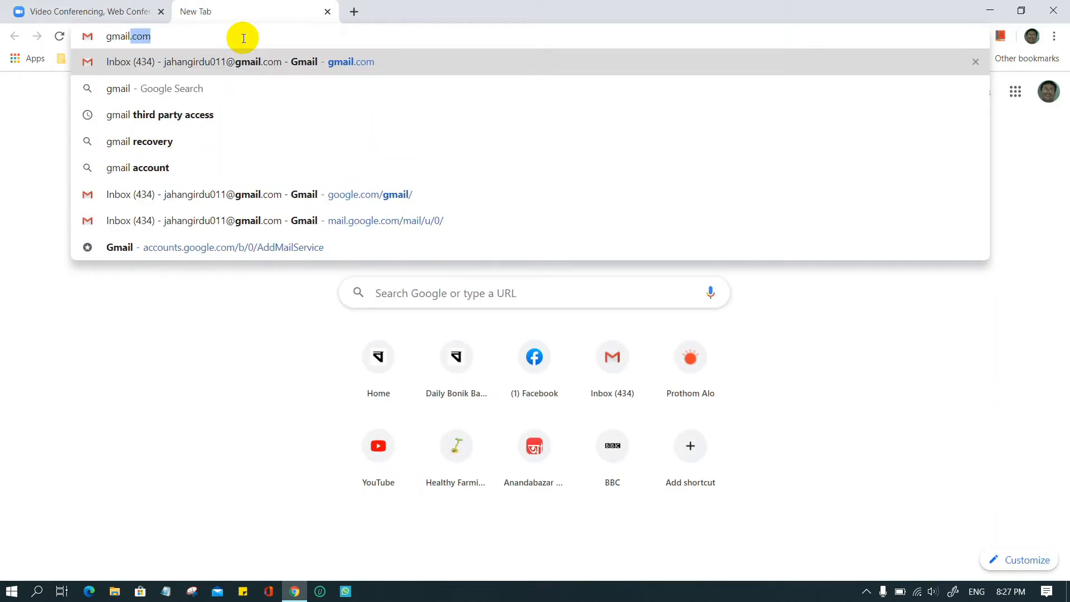
pyautogui.press('Return')
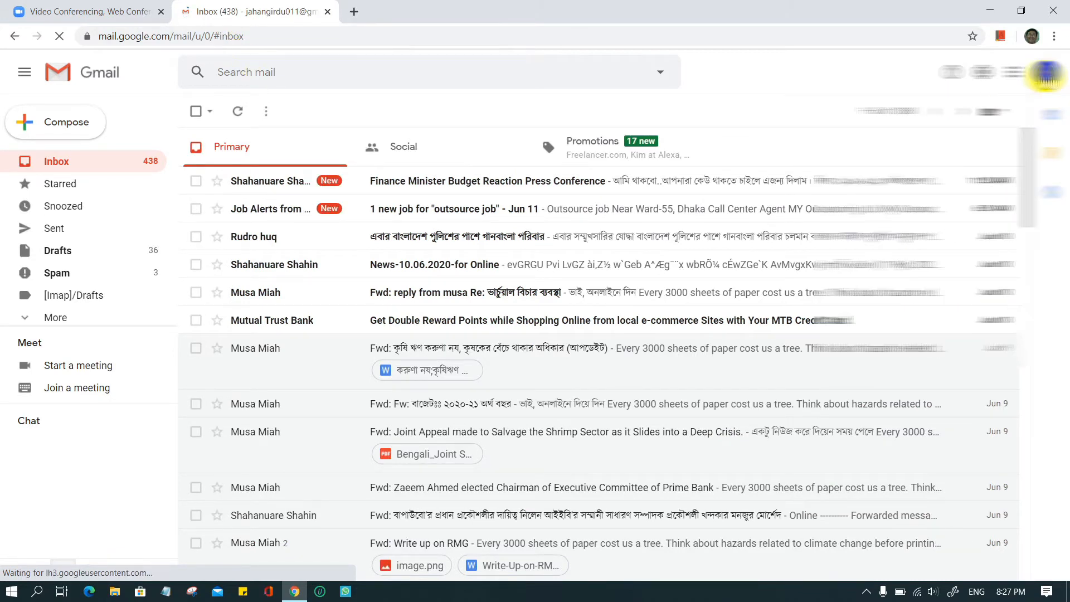
pyautogui.click(1045, 70)
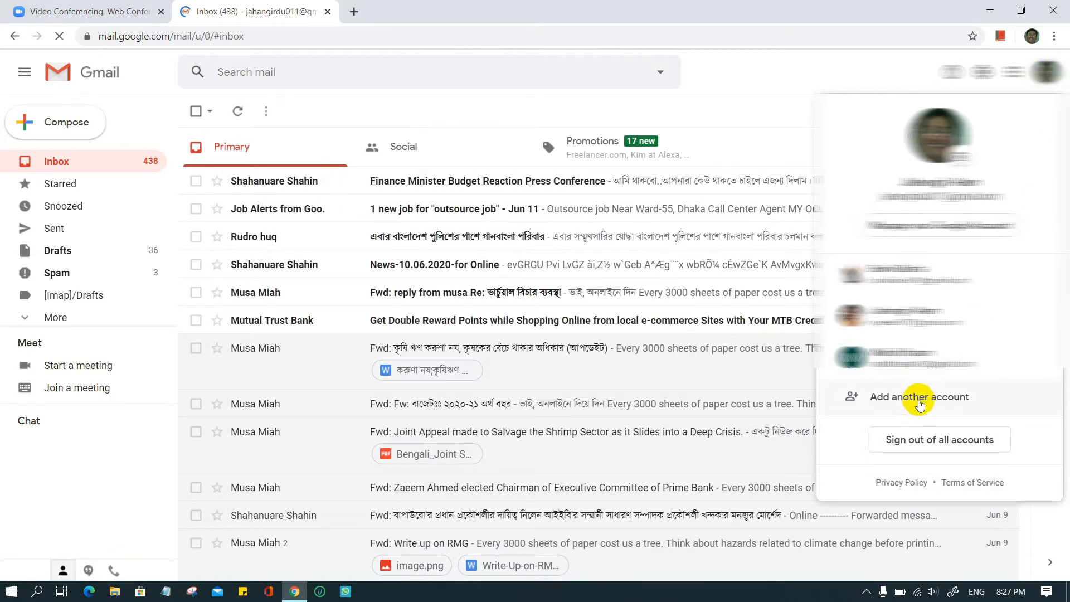
pyautogui.click(908, 325)
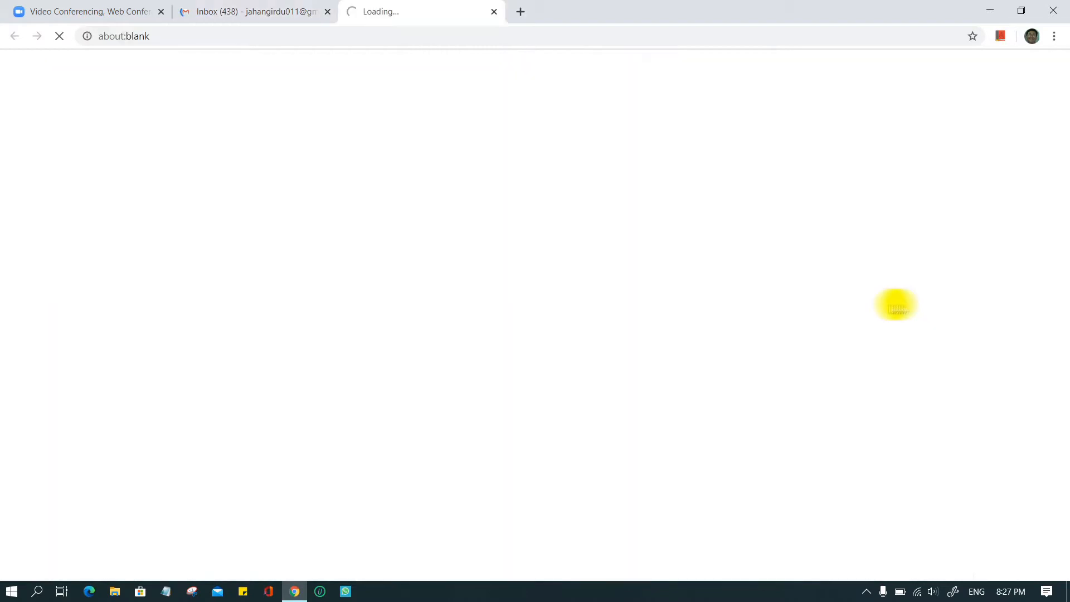
pyautogui.click(332, 12)
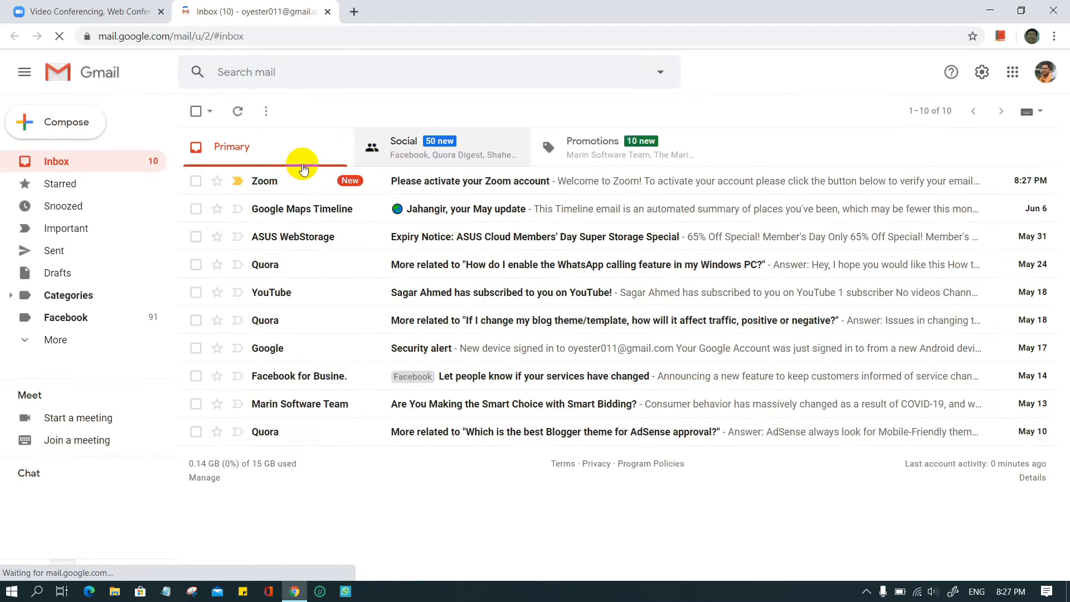
# - Open the 'Please activate your Zoom account' email and activate the account
pyautogui.click(453, 185)
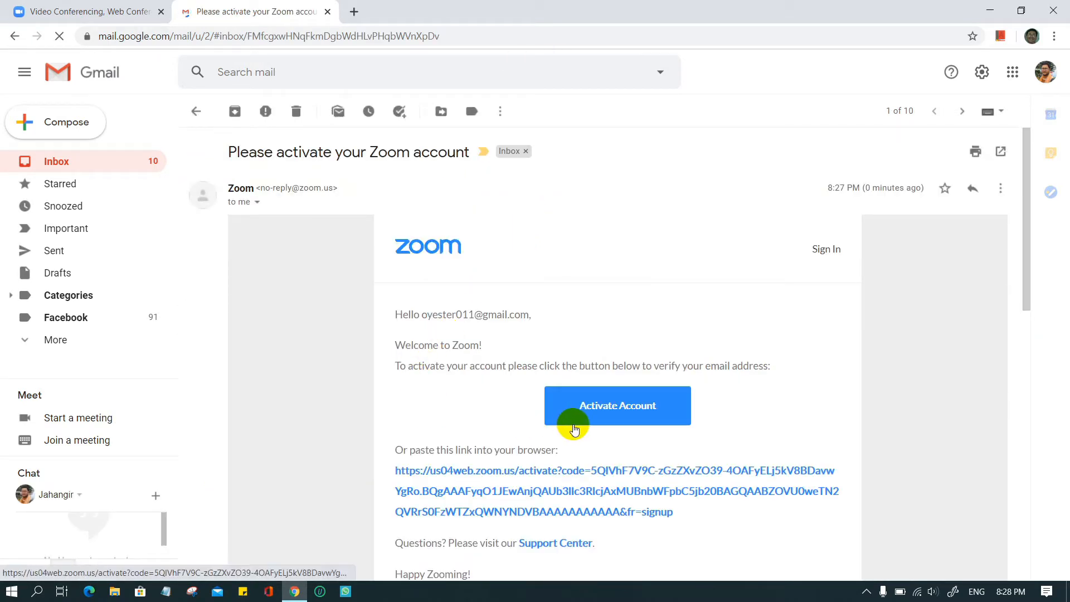
pyautogui.click(614, 405)
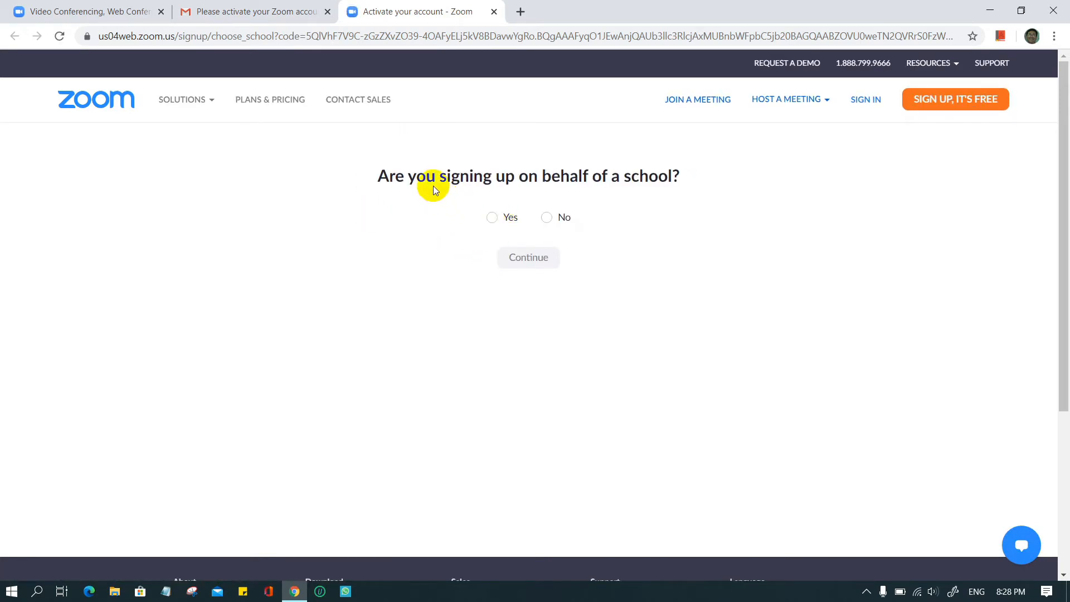
# - Answer No to signing up on behalf of a school
pyautogui.moveTo(543, 177); pyautogui.dragTo(561, 184)
pyautogui.click(546, 218)
pyautogui.click(528, 261)
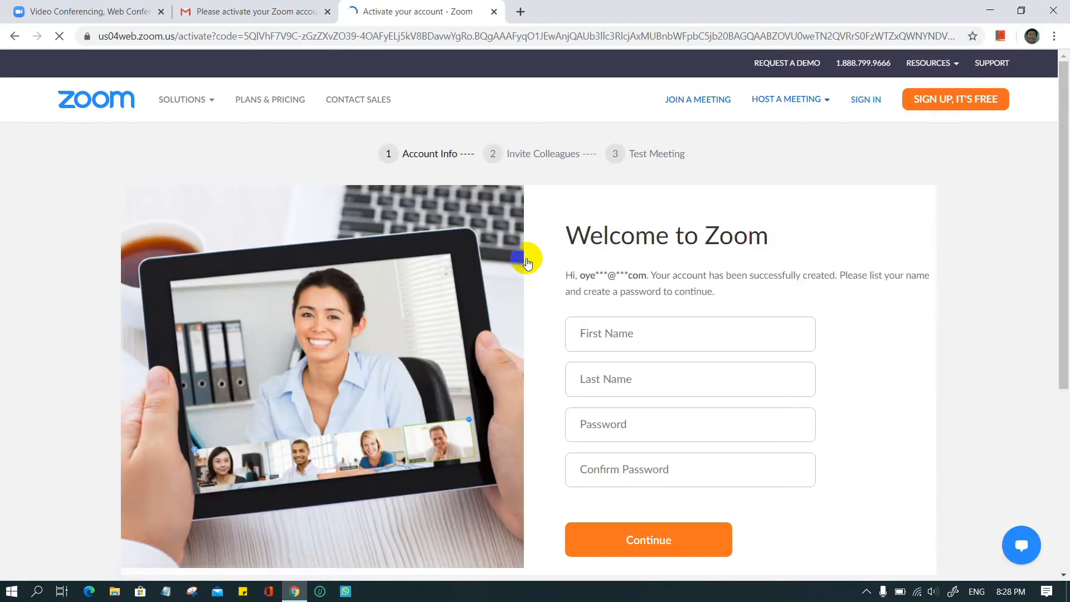
# - Fill in first name, last name, password and a matching confirmation, then submit
pyautogui.scroll(-1, 795, 261)
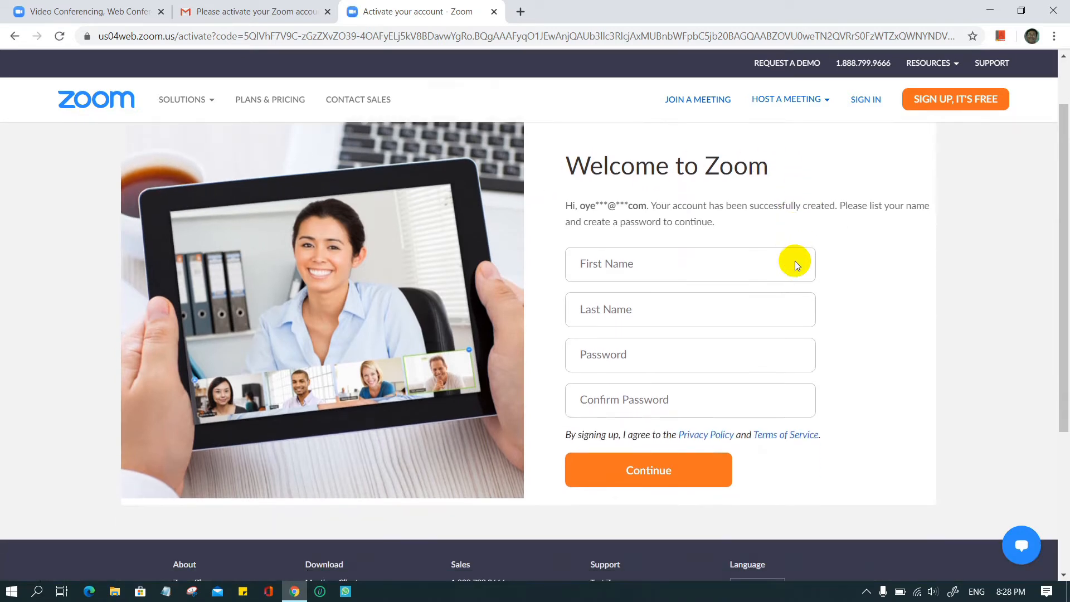
pyautogui.click(640, 267)
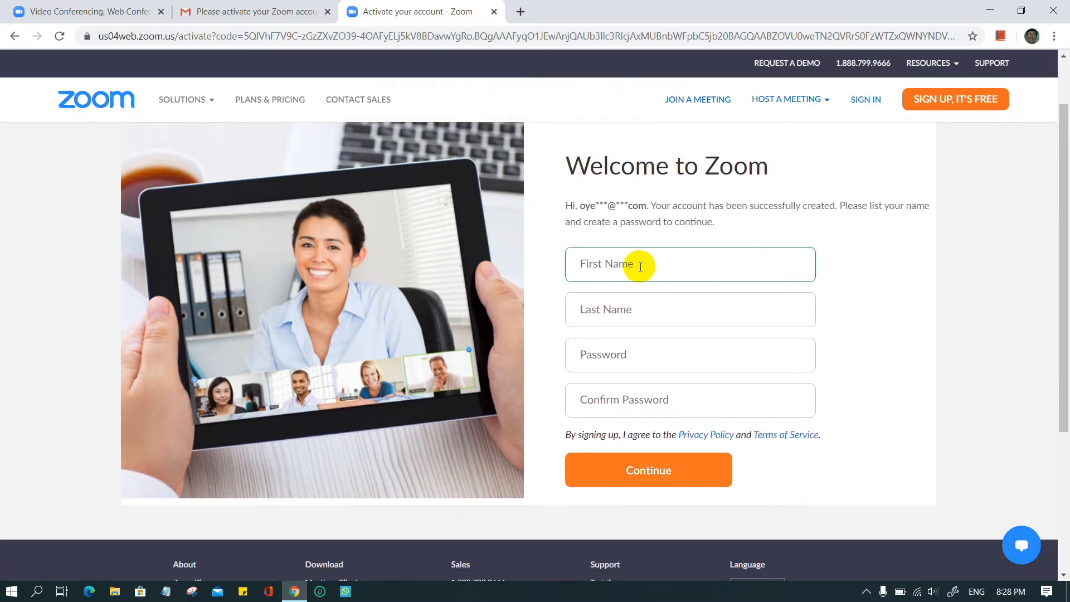
pyautogui.press('Tab')
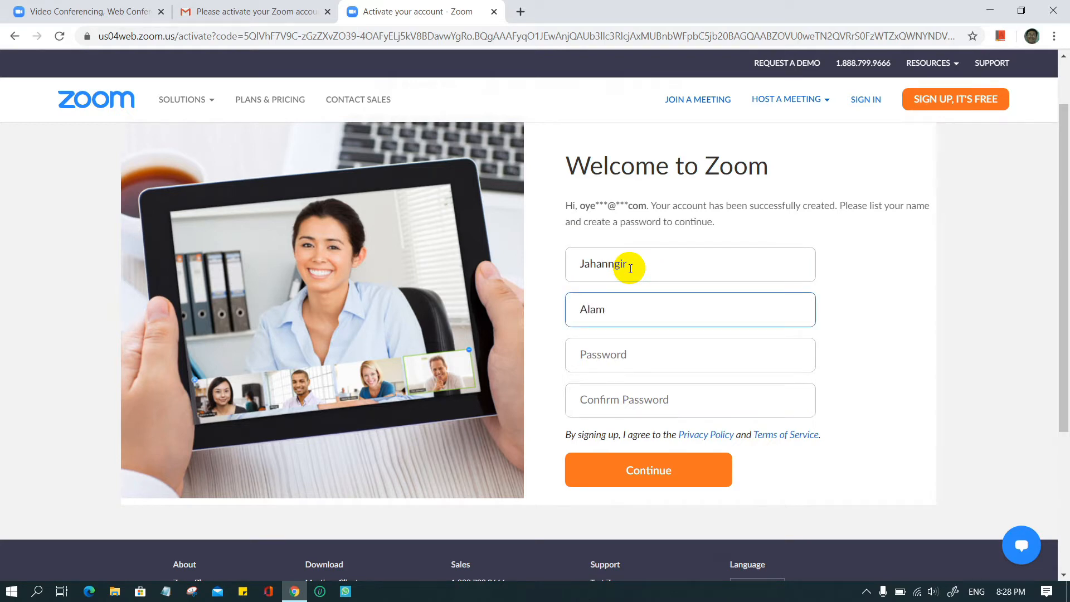
pyautogui.press('Tab')
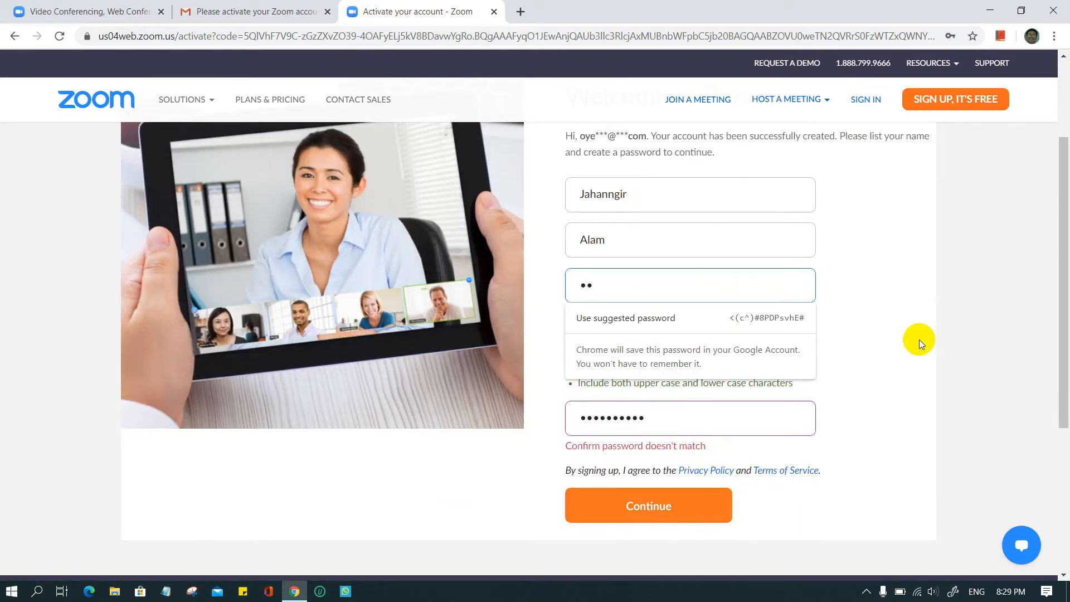
pyautogui.write('••••')
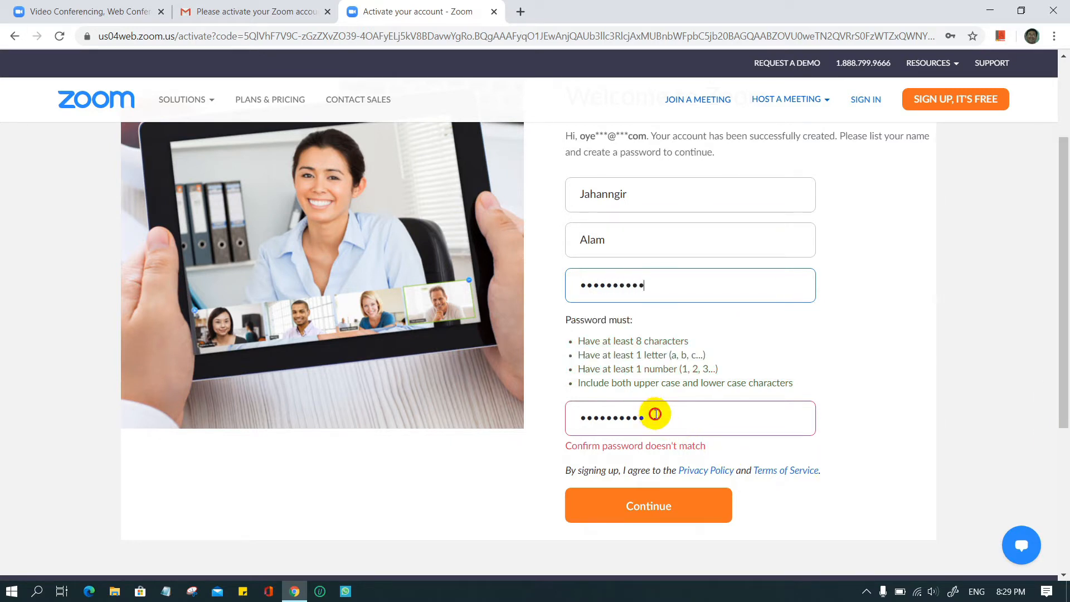
pyautogui.moveTo(658, 417); pyautogui.dragTo(575, 423)
pyautogui.write('••')
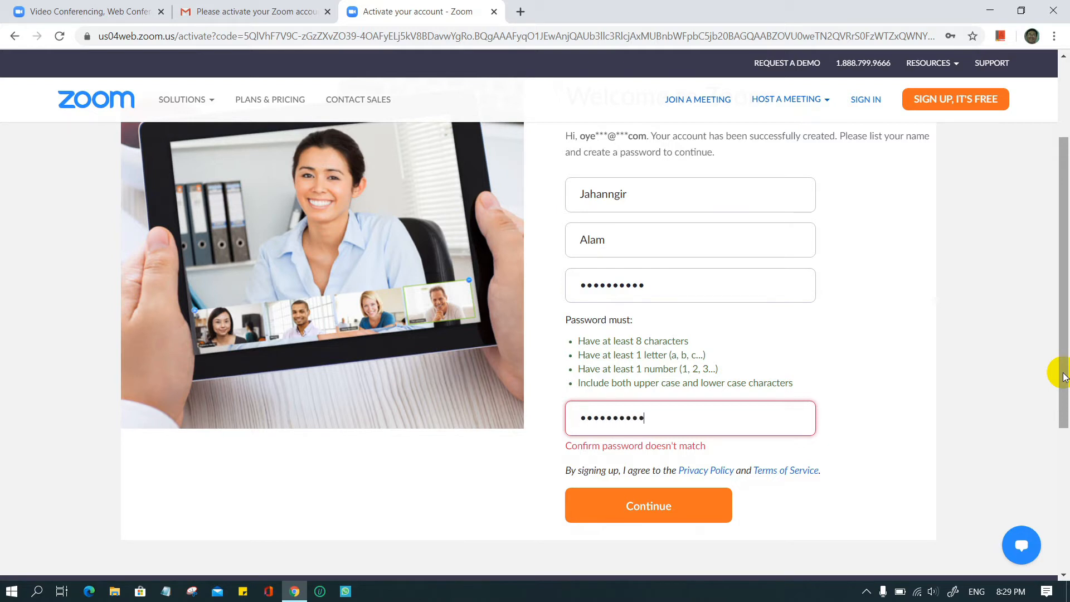
pyautogui.click(641, 490)
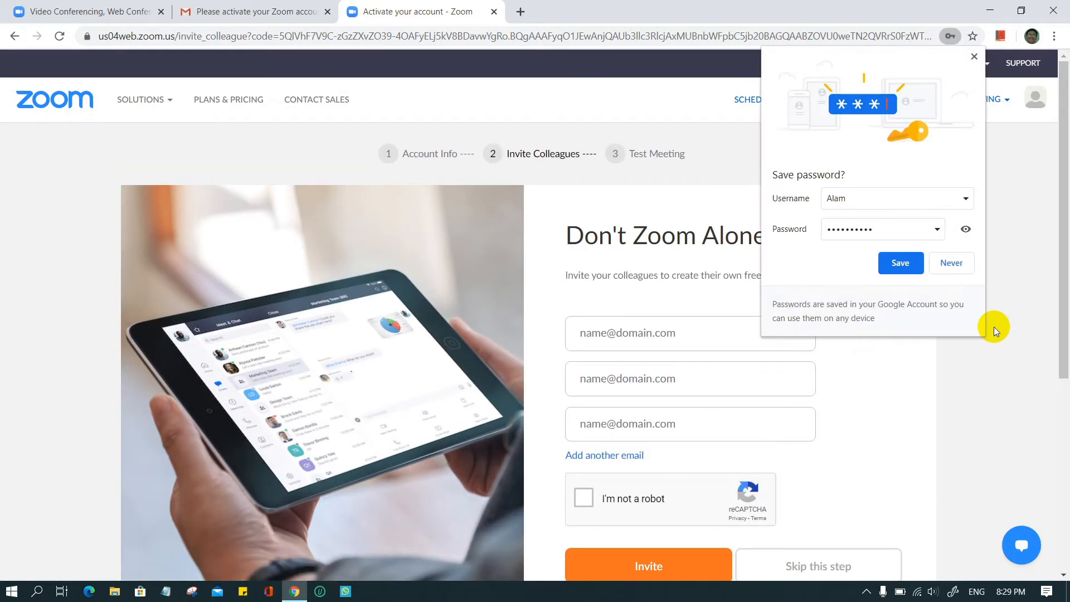
# - Decline saving the password, pass the robot check, and skip inviting colleagues
pyautogui.click(953, 267)
pyautogui.scroll(-1, 994, 325)
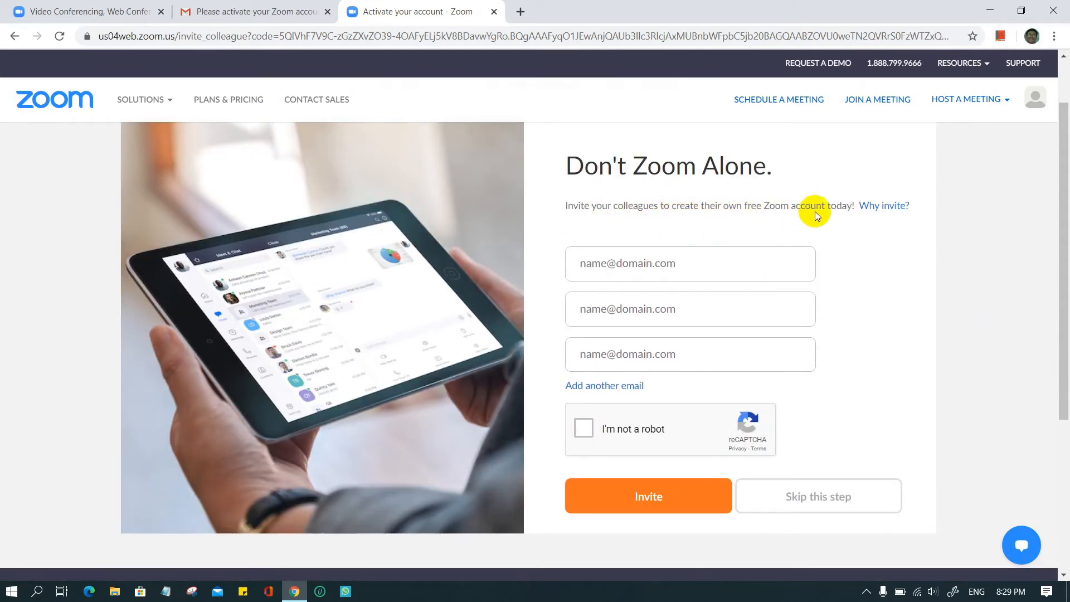
pyautogui.click(587, 427)
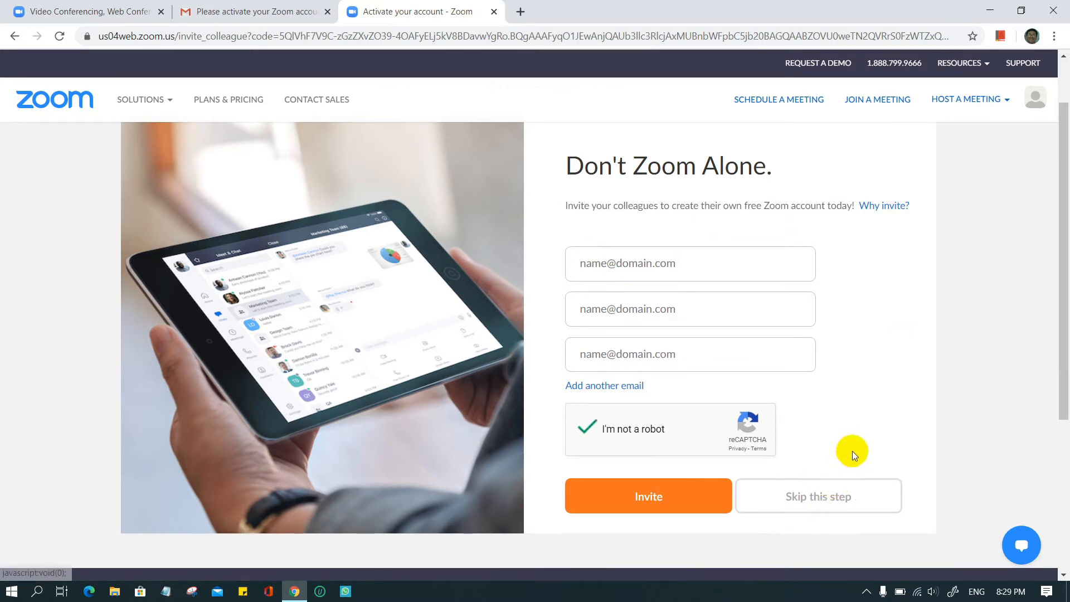
pyautogui.click(818, 494)
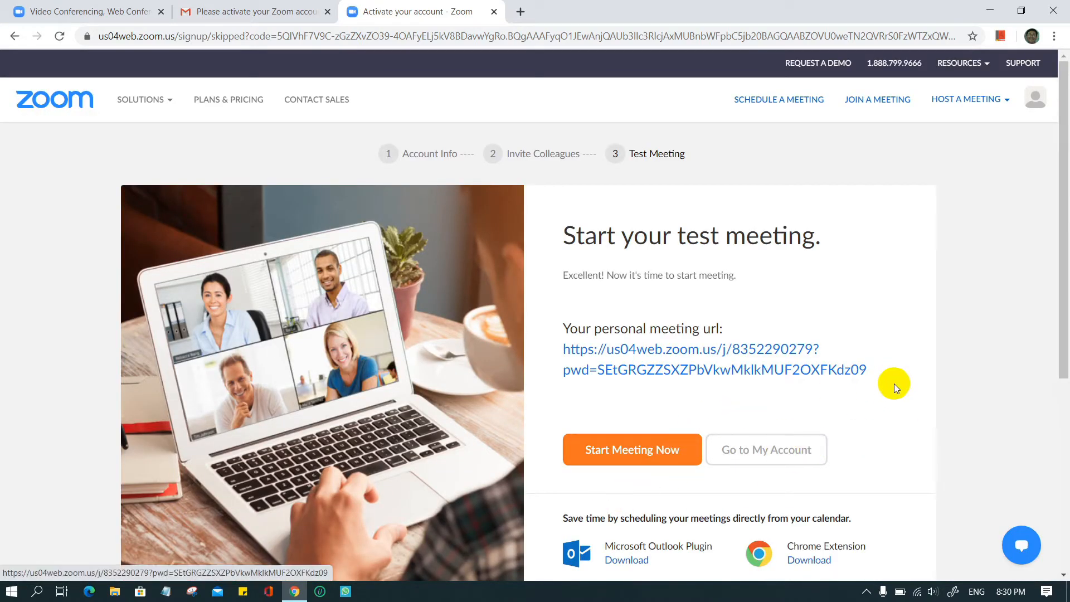
pyautogui.scroll(-1, 897, 382)
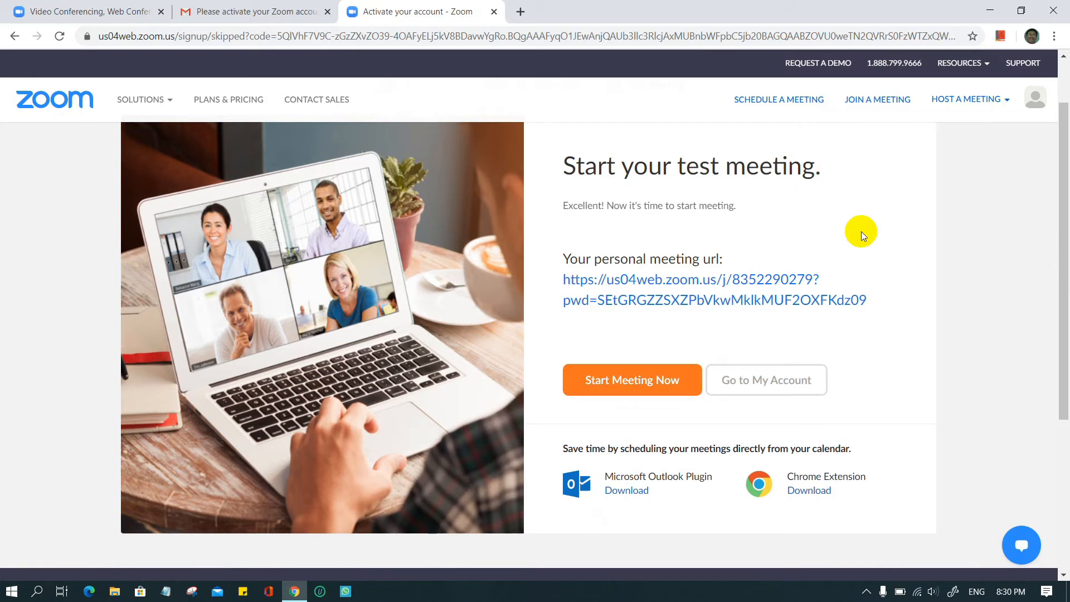
pyautogui.click(685, 403)
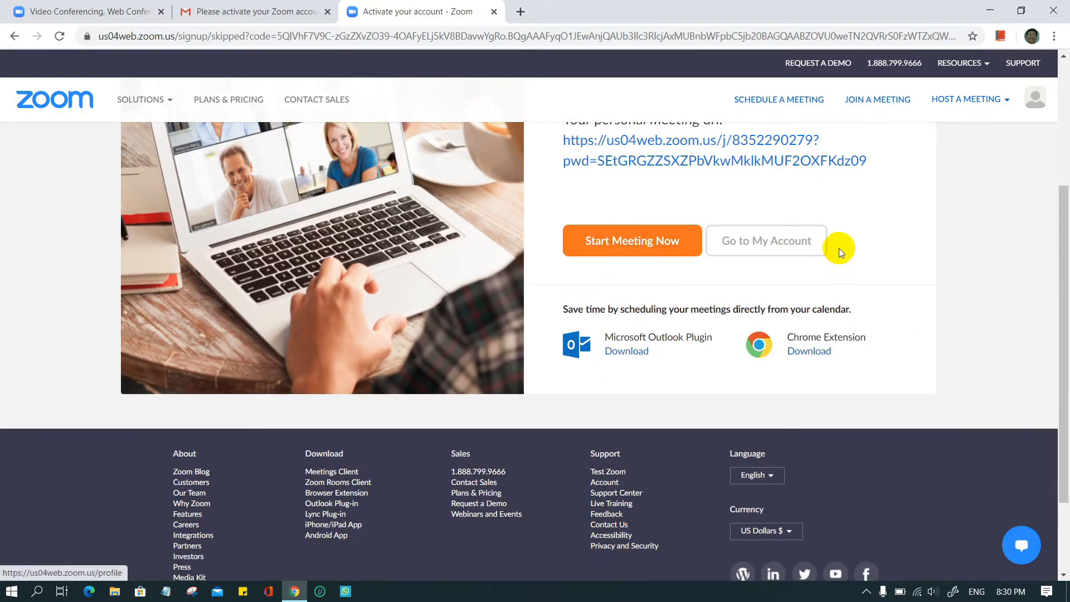
pyautogui.scroll(3, 838, 248)
pyautogui.moveTo(968, 102)
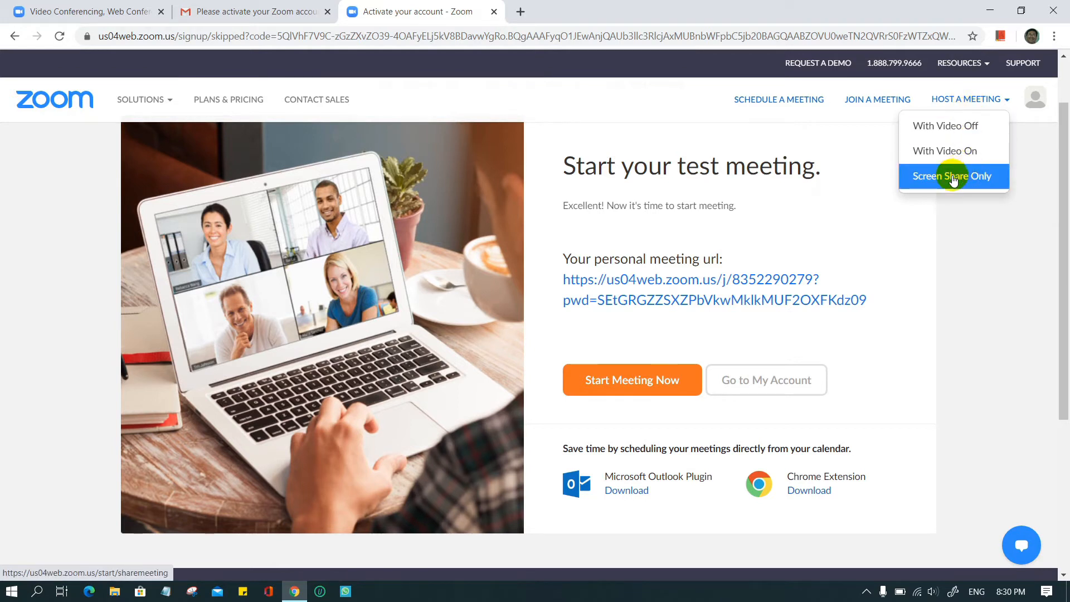
# - Host a meeting With Video On and let Chrome open the Zoom Meetings app
pyautogui.click(950, 152)
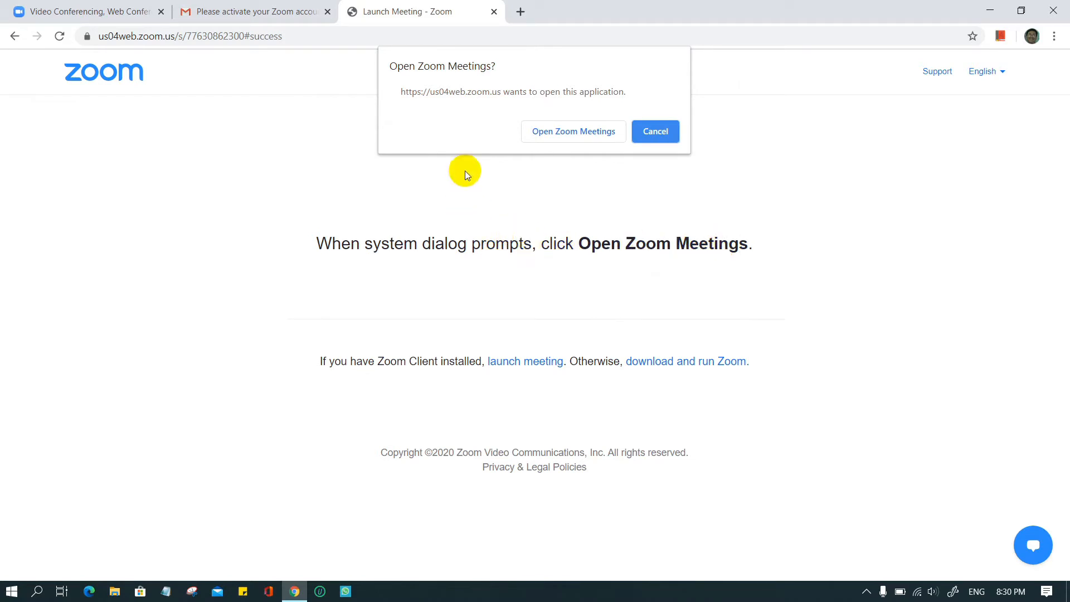
pyautogui.click(559, 134)
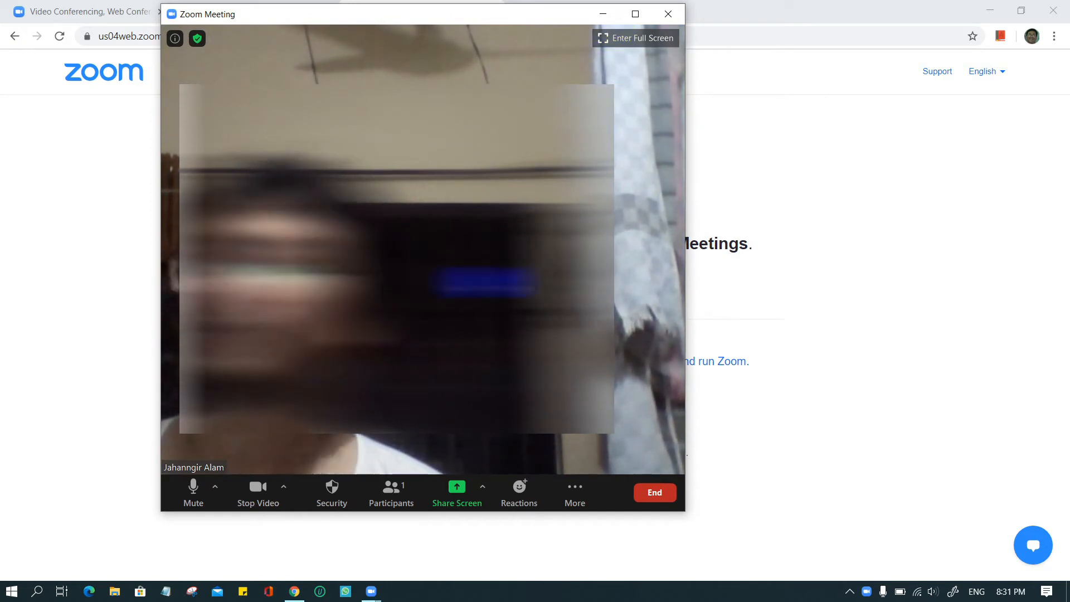
# - Run the speaker and microphone test, confirm the ringtone was heard, and close it
pyautogui.click(283, 487)
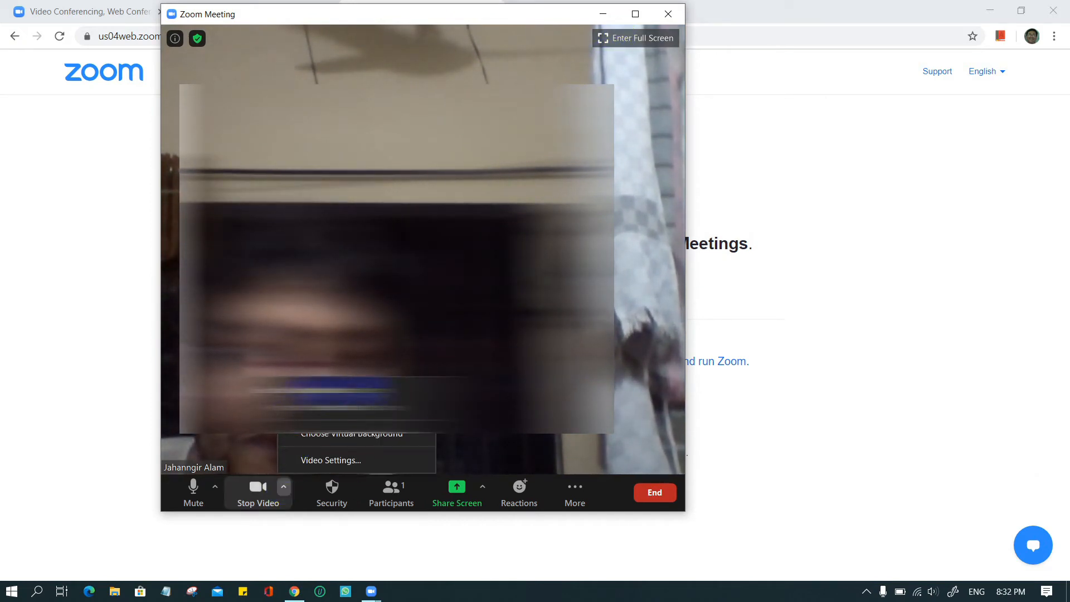
pyautogui.click(216, 487)
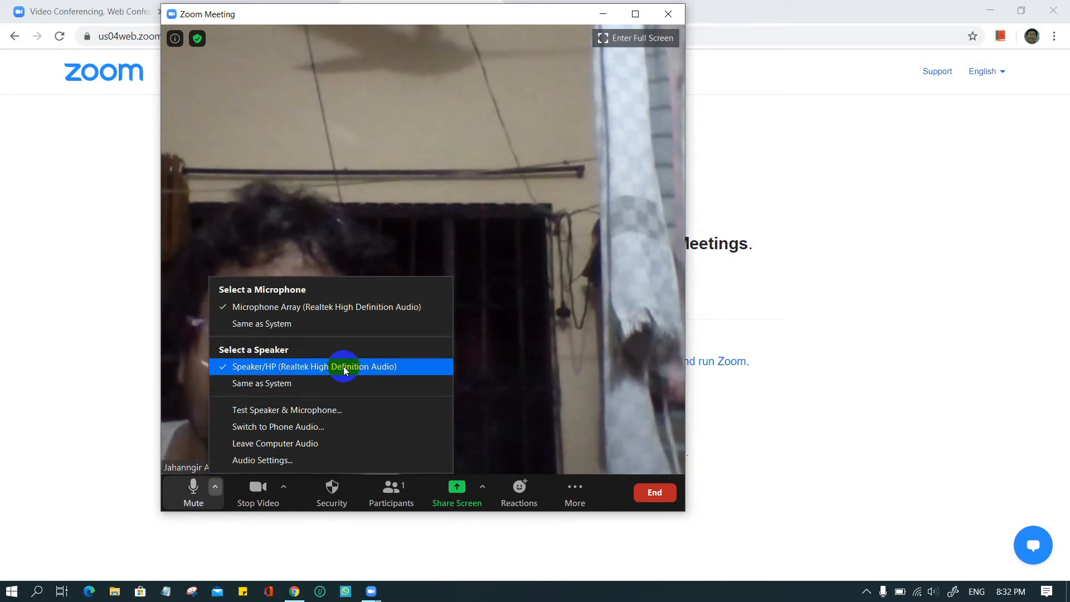
pyautogui.click(366, 409)
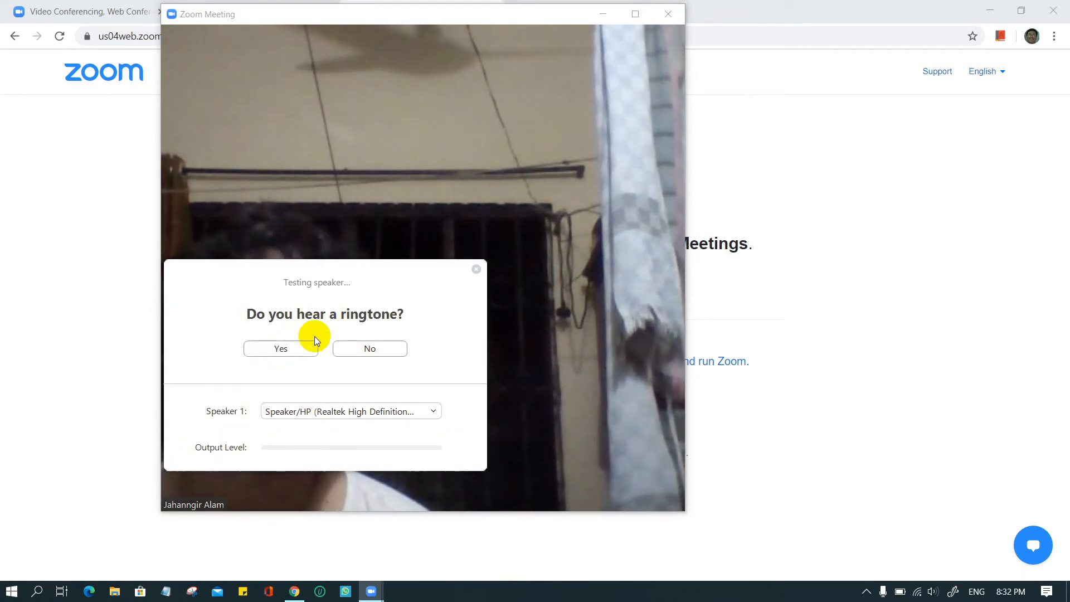
pyautogui.click(273, 350)
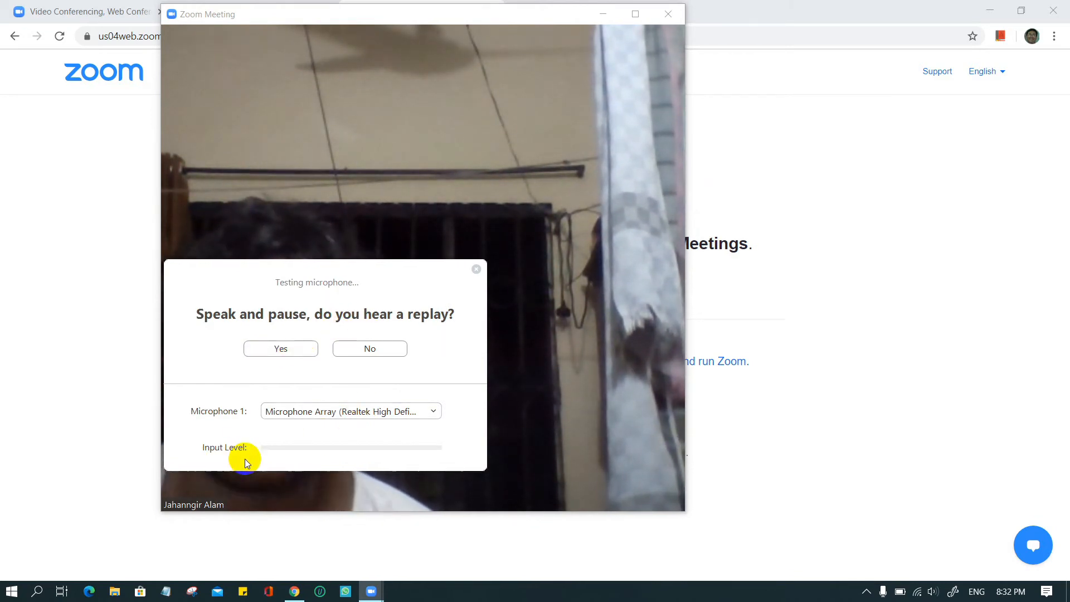
pyautogui.click(475, 270)
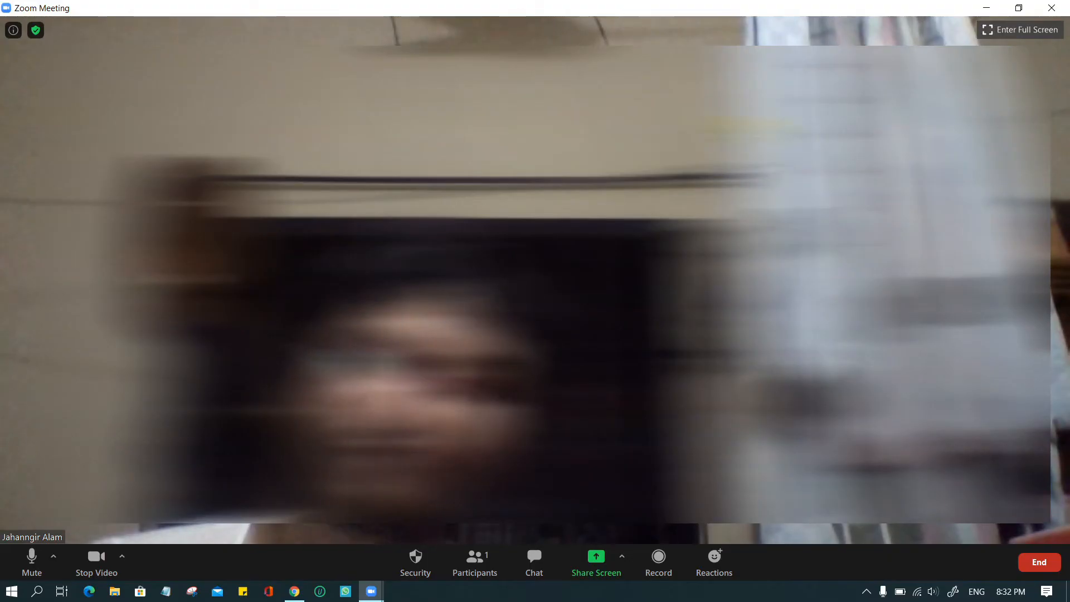
# - Toggle Mute, then Stop, Start and Stop Video, leaving the camera off
pyautogui.click(32, 564)
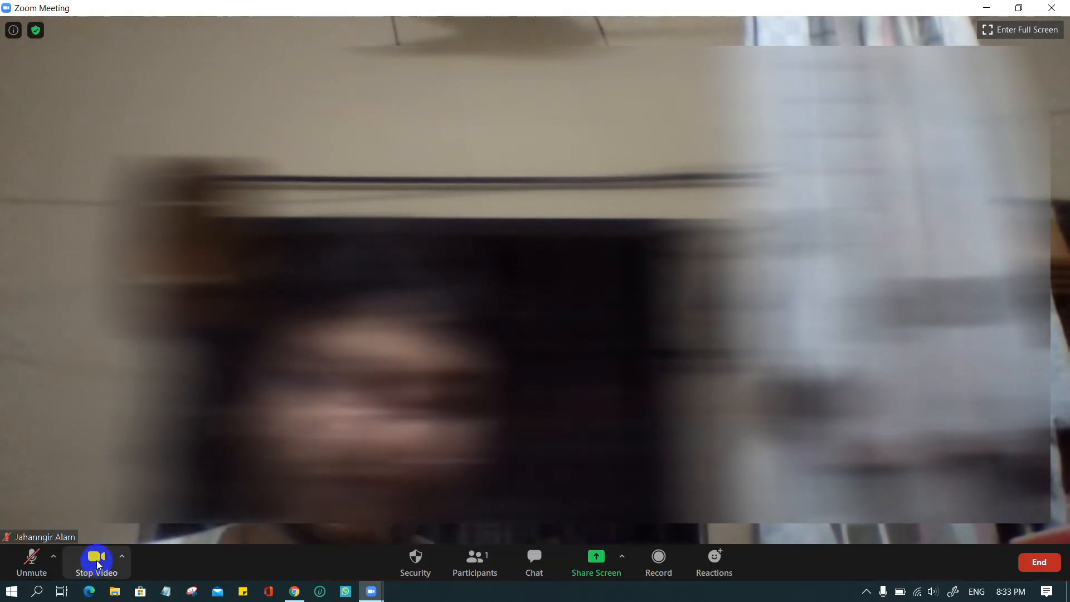
pyautogui.click(97, 556)
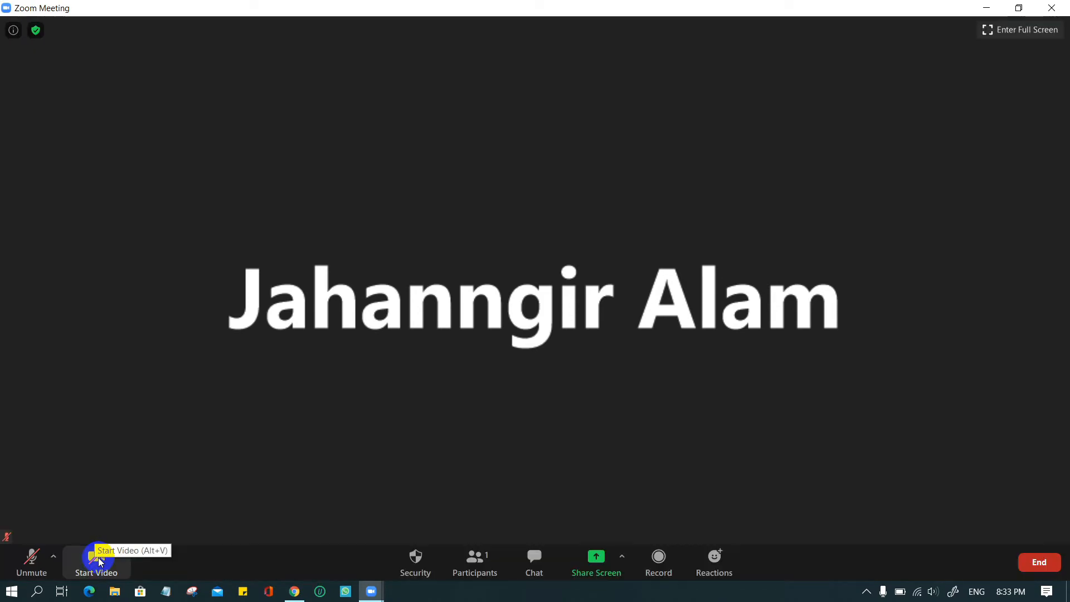
pyautogui.click(96, 560)
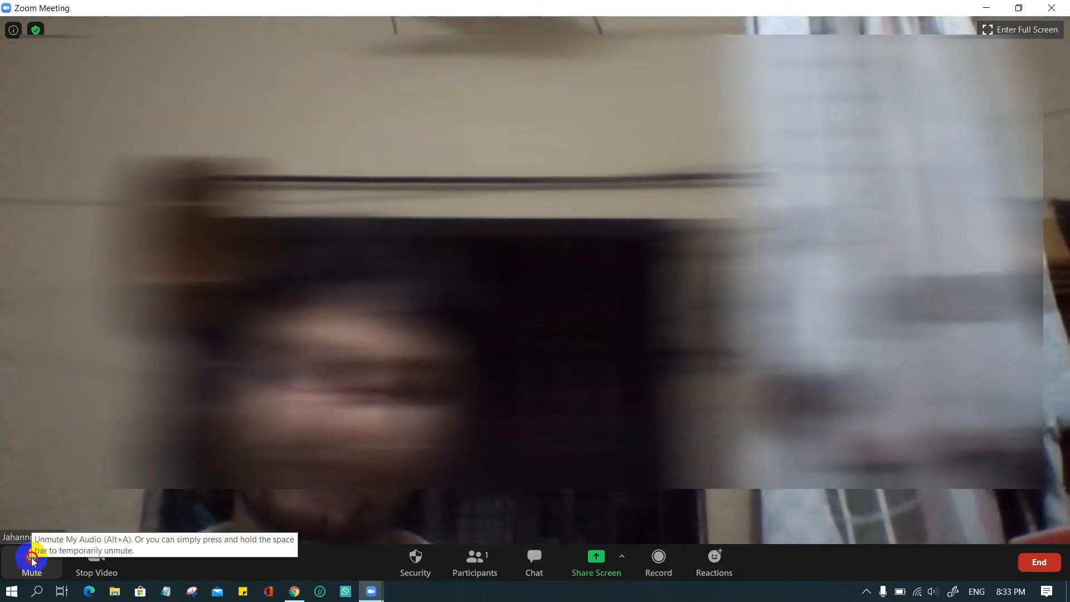
pyautogui.click(100, 559)
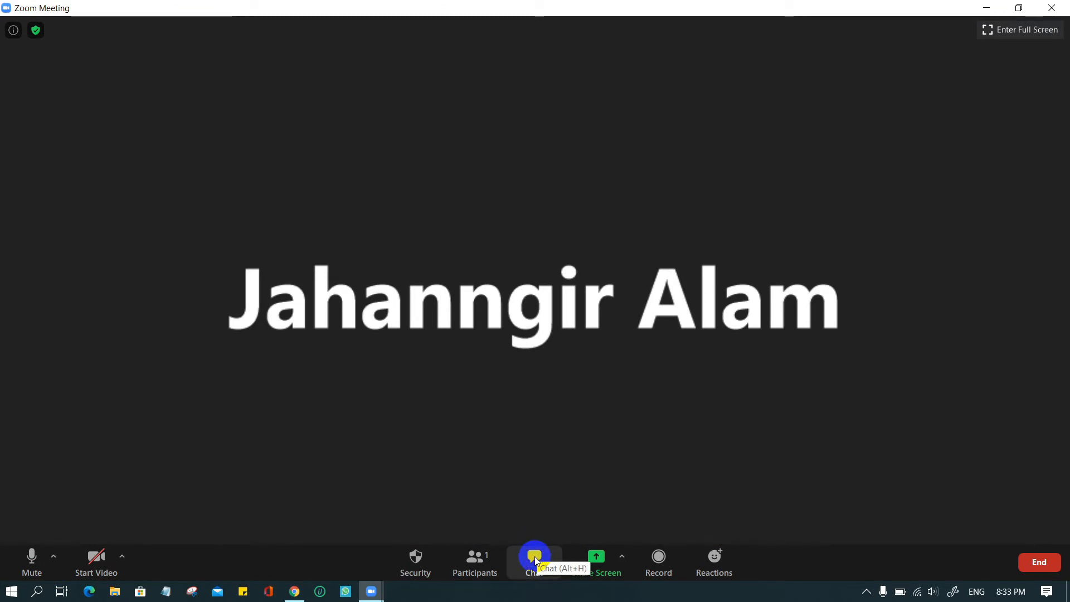
pyautogui.click(535, 558)
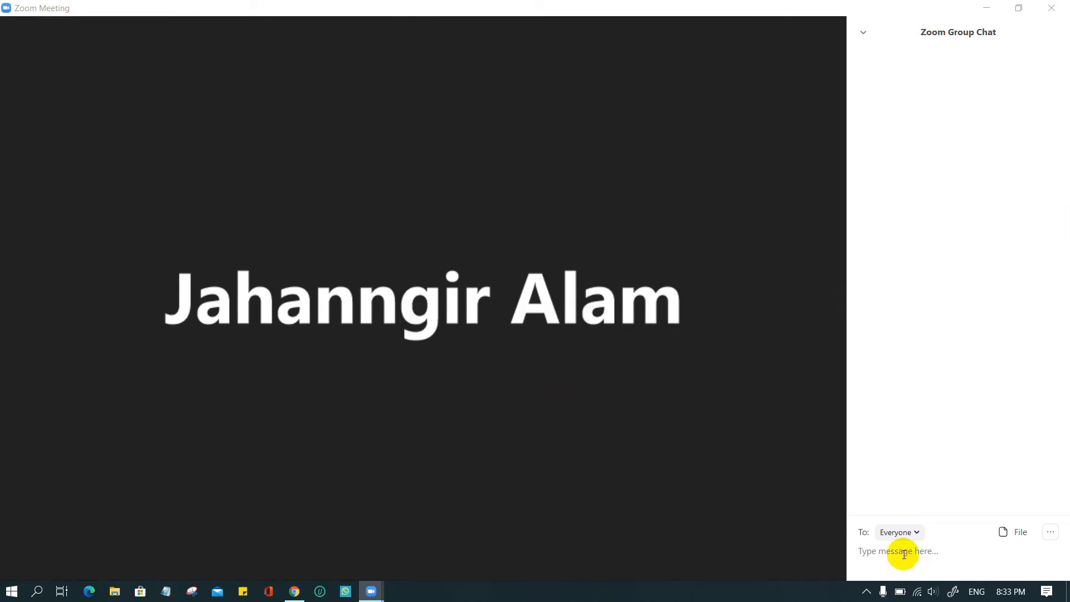
pyautogui.click(916, 532)
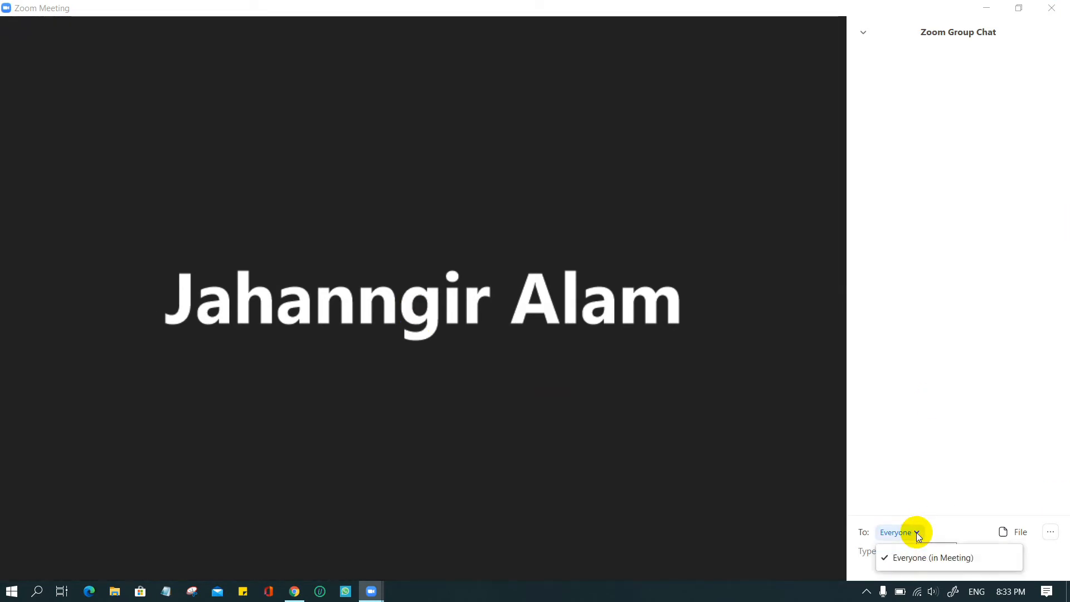
pyautogui.click(938, 559)
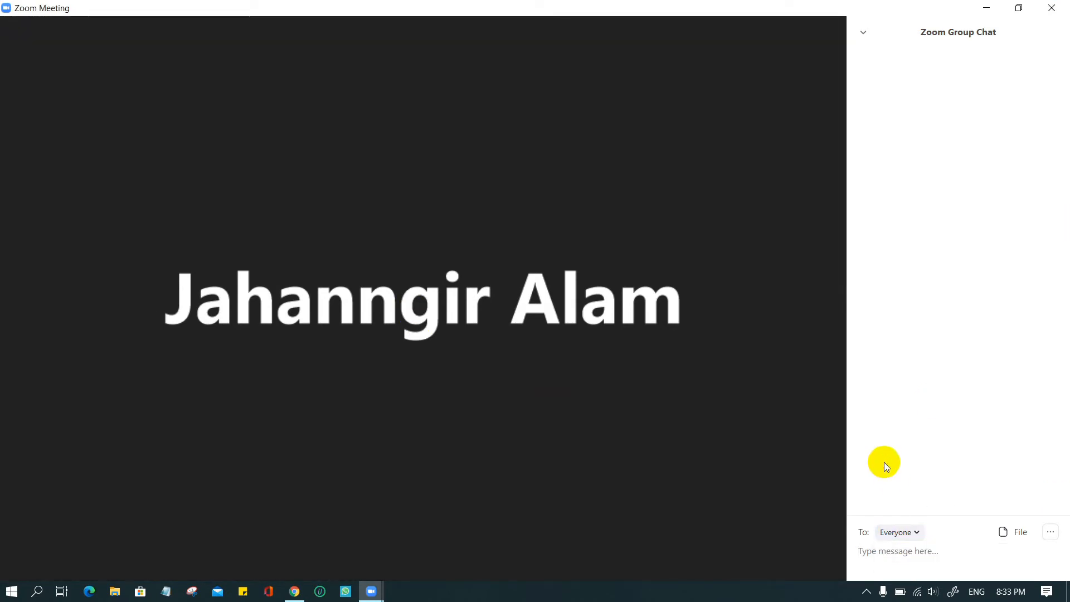
pyautogui.click(1051, 532)
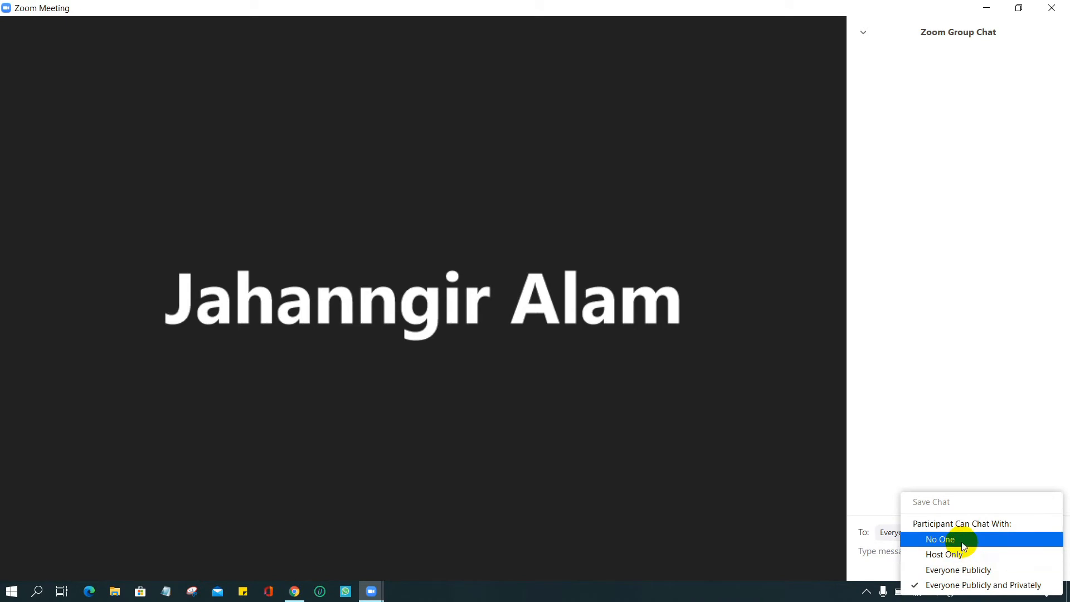
pyautogui.click(928, 383)
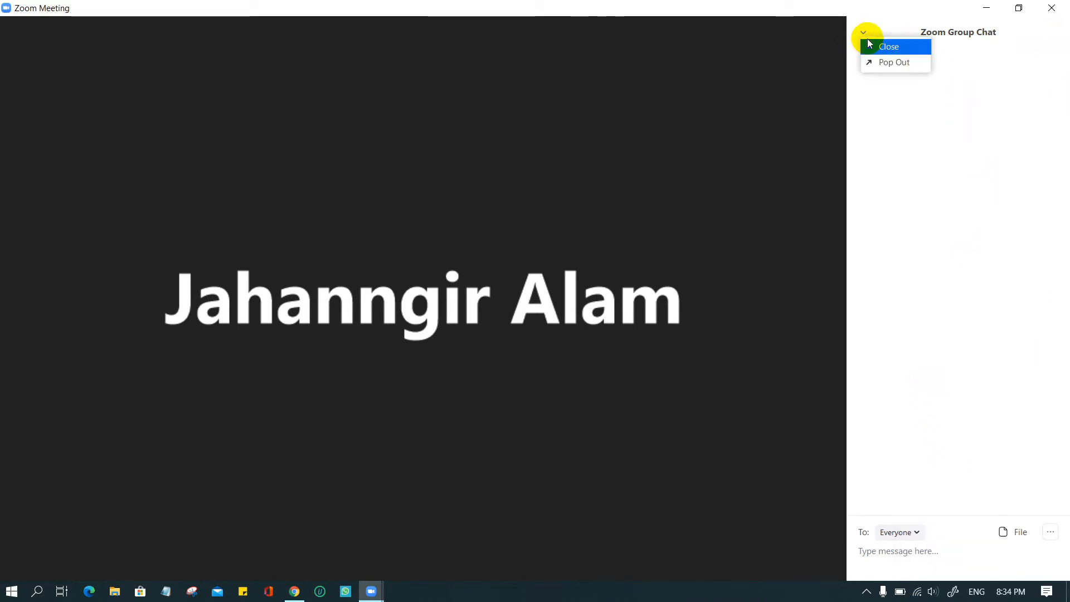
pyautogui.click(894, 47)
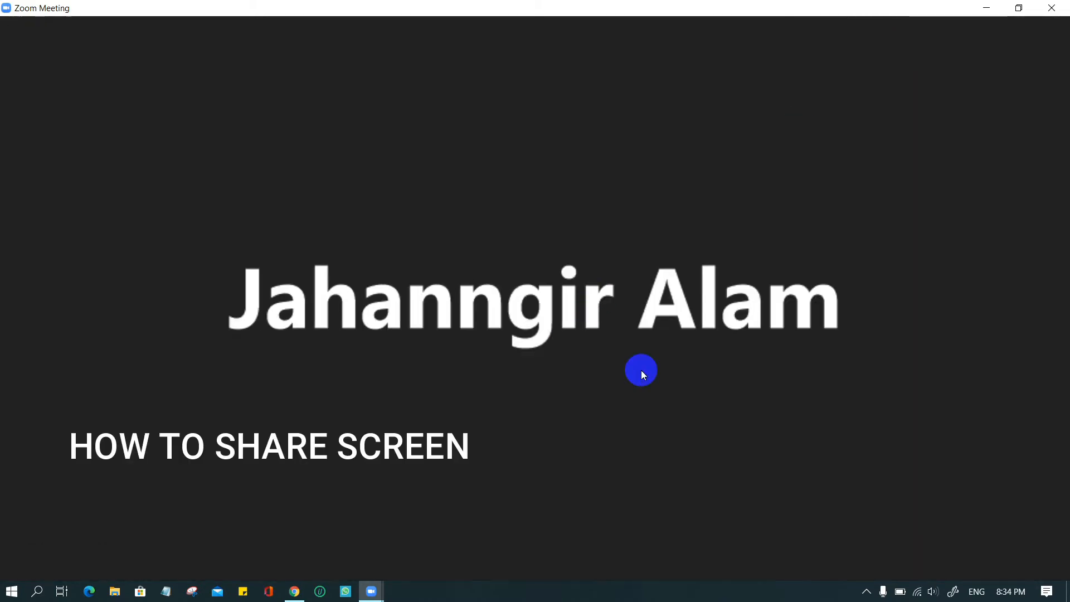
# - Open the share picker, look through the Advanced and Files tabs, then select the Whiteboard tile
pyautogui.moveTo(641, 369)
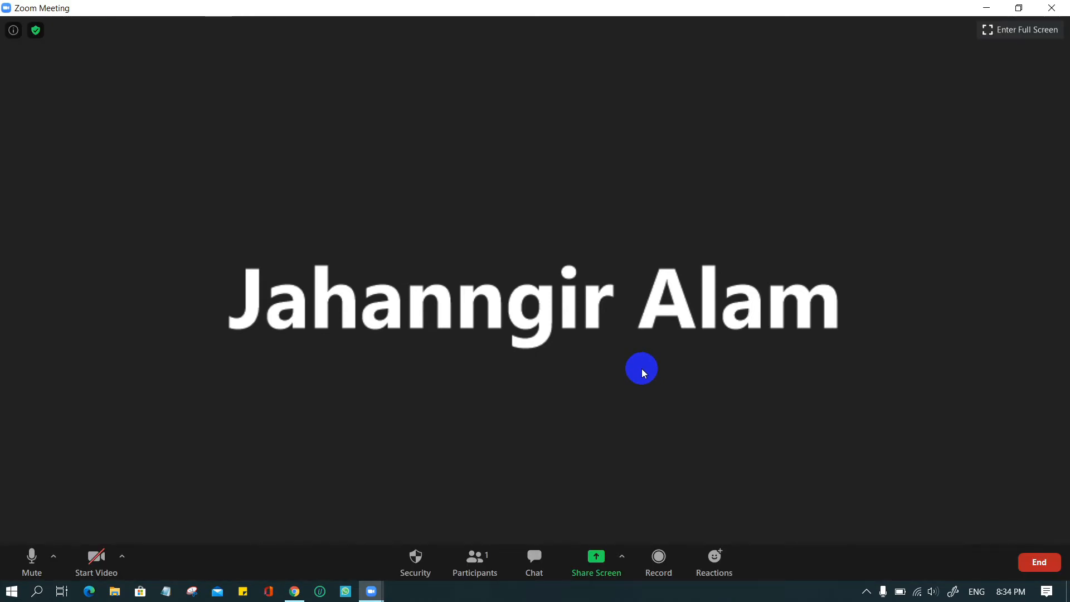
pyautogui.click(602, 562)
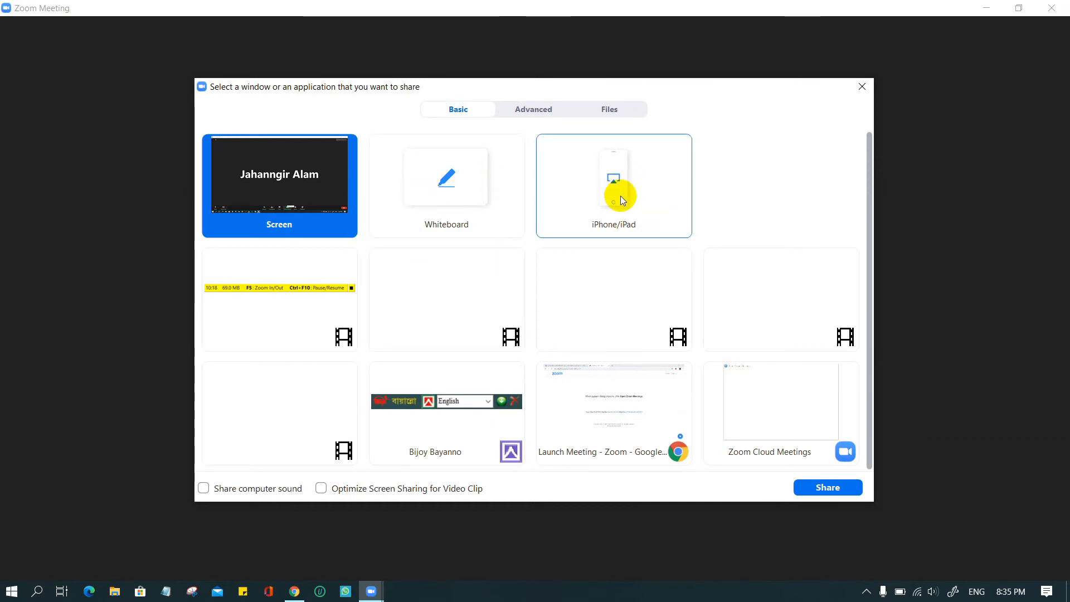
pyautogui.click(533, 109)
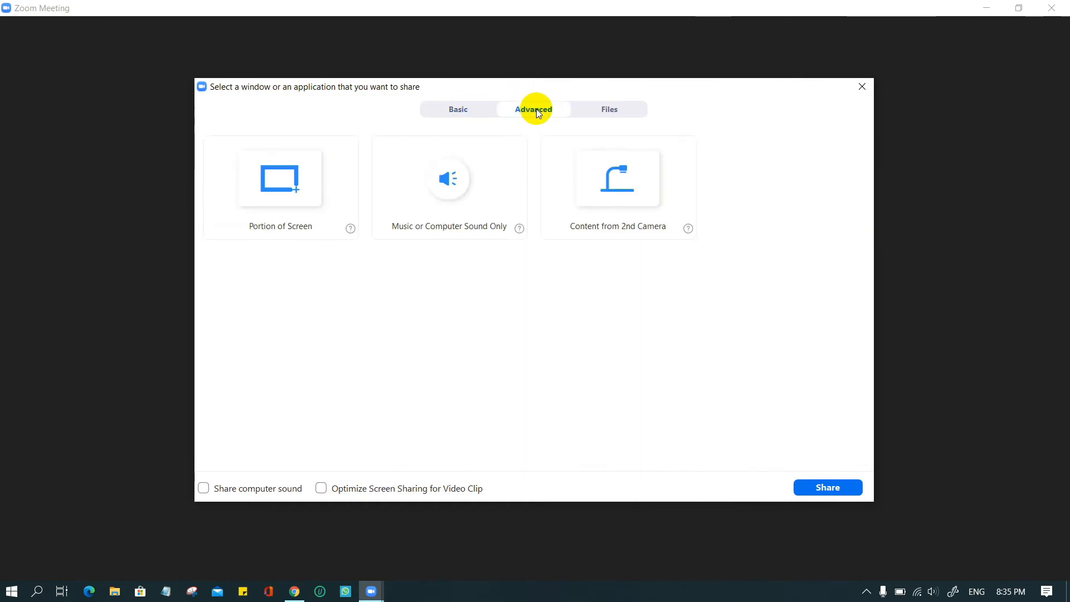
pyautogui.click(613, 108)
pyautogui.click(449, 112)
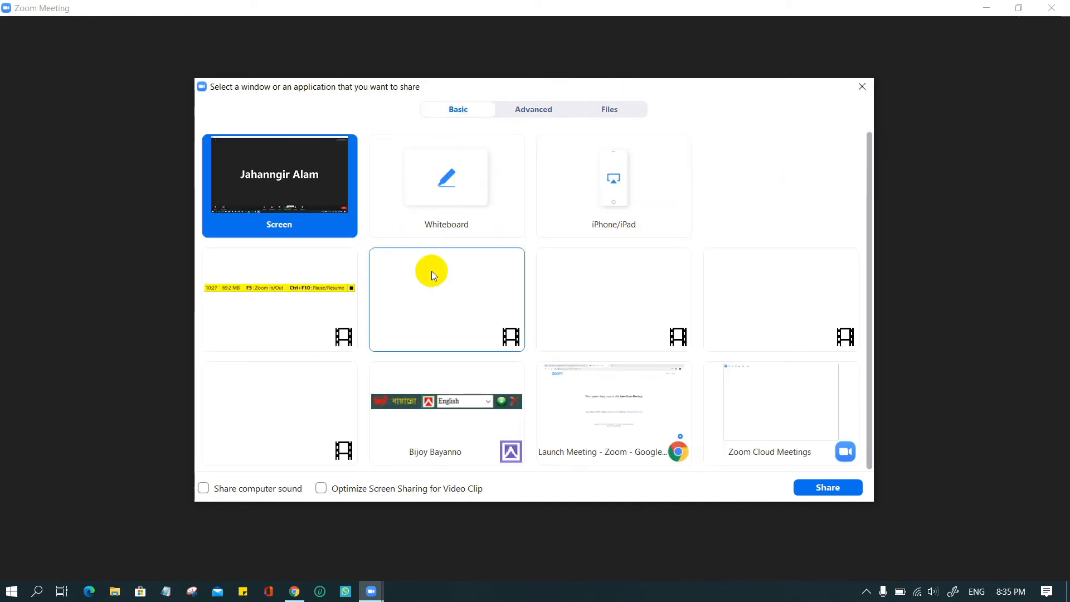
pyautogui.click(446, 184)
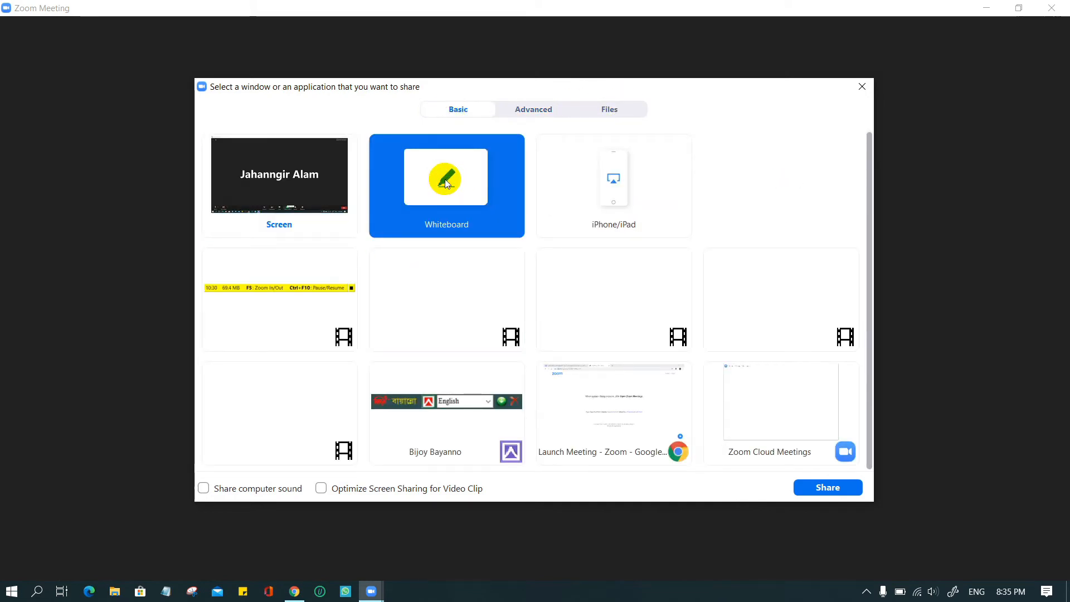
# - Start sharing the whiteboard, draw a few freehand strokes, then erase them
pyautogui.click(828, 487)
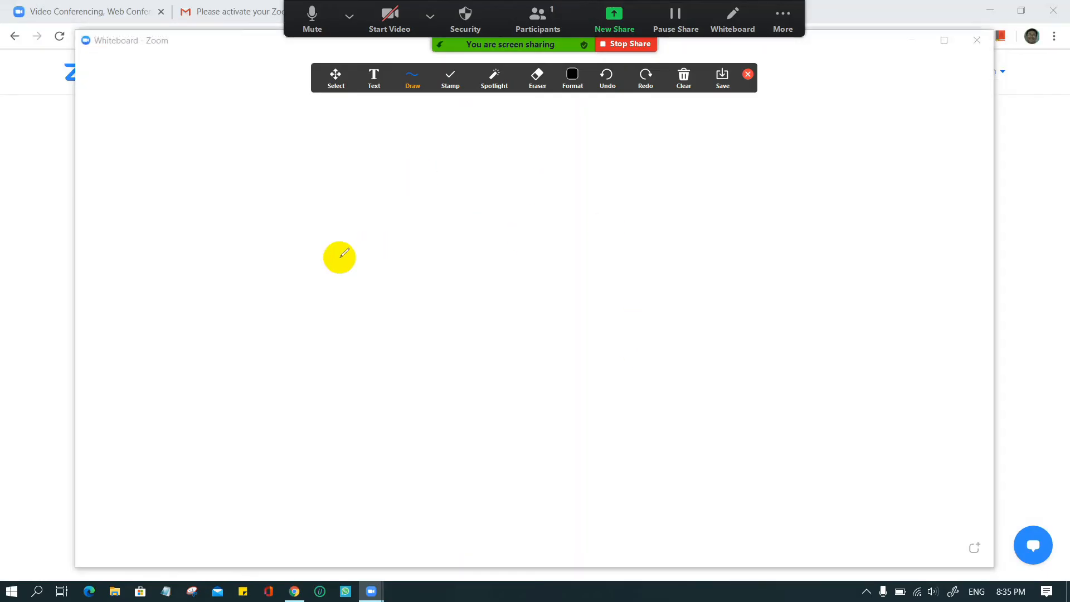
pyautogui.moveTo(330, 248)
pyautogui.mouseDown()
pyautogui.moveTo(480, 343)
pyautogui.moveTo(632, 261)
pyautogui.mouseUp()
pyautogui.moveTo(673, 206); pyautogui.dragTo(708, 367)
pyautogui.click(534, 84)
pyautogui.moveTo(727, 267); pyautogui.dragTo(729, 385)
pyautogui.moveTo(738, 337); pyautogui.dragTo(322, 267)
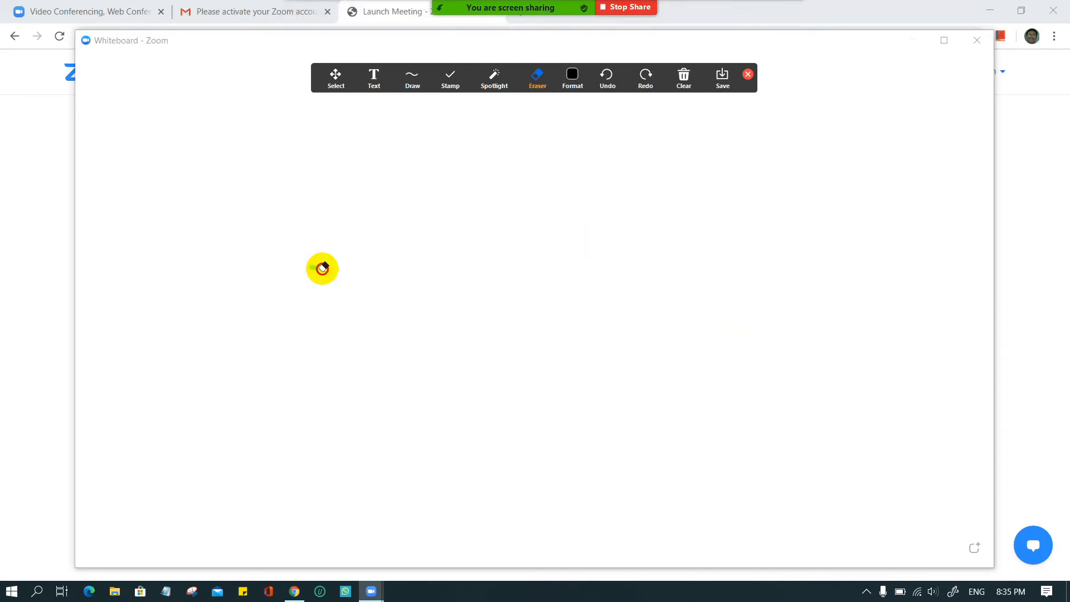
# - Add the text 'zoom remote education!' to the whiteboard, fixing the misspelled ending
pyautogui.click(374, 79)
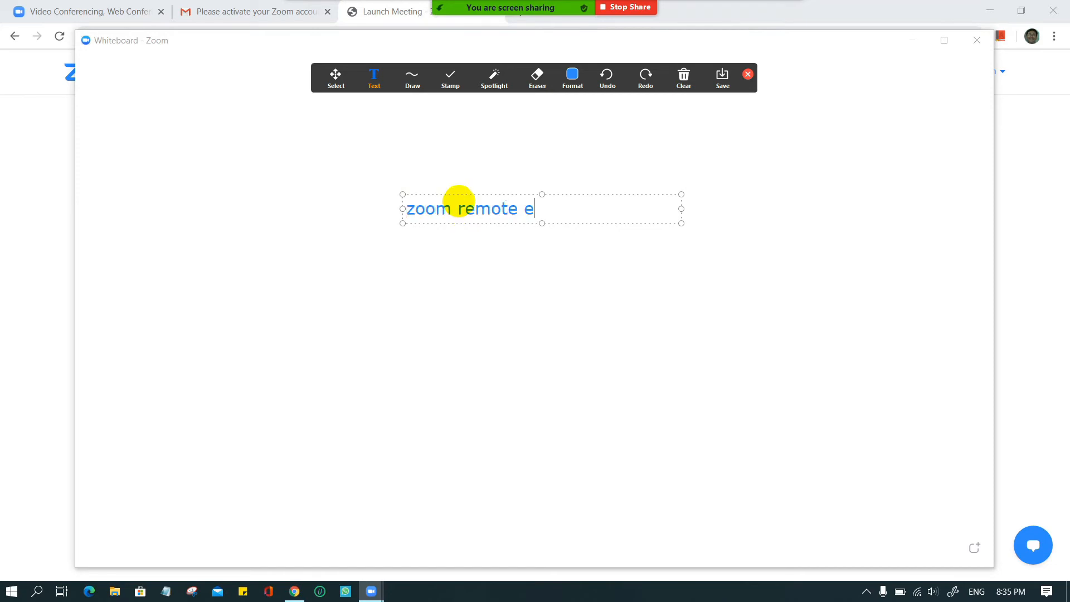
pyautogui.write('uaction')
pyautogui.press('BackSpace')
pyautogui.press('BackSpace')
pyautogui.press('BackSpace')
pyautogui.press('BackSpace')
pyautogui.press('BackSpace')
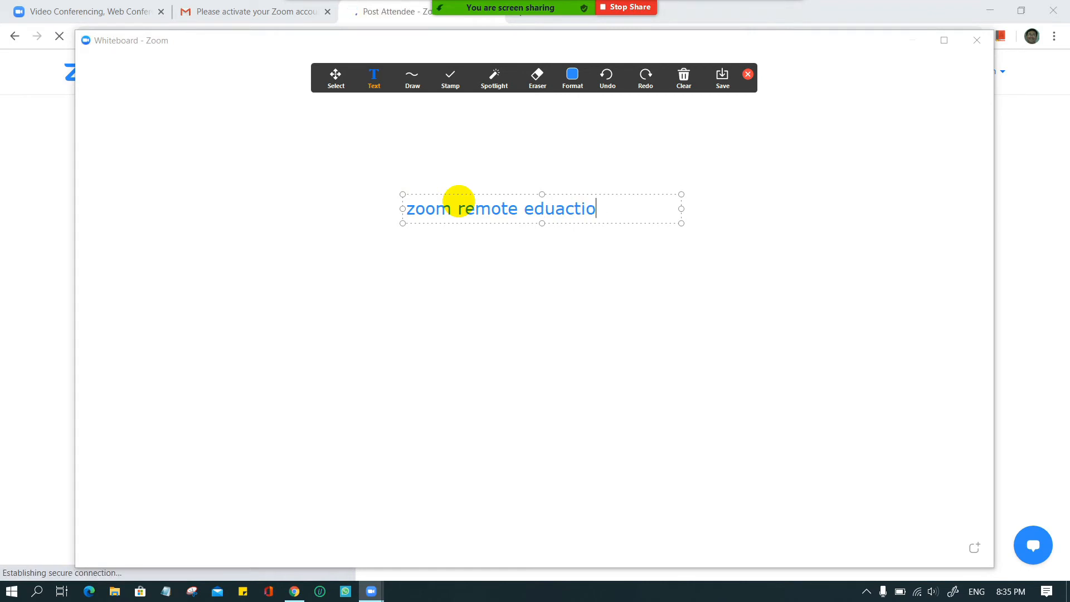
pyautogui.press('BackSpace')
pyautogui.write('cation!')
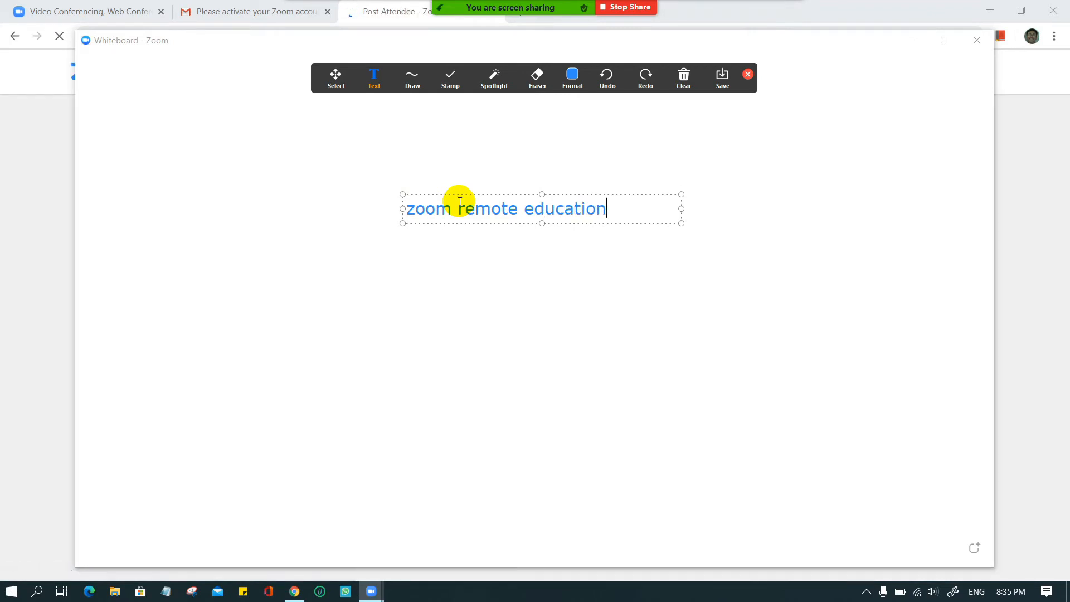
# - Clear all drawings from the whiteboard and stop sharing it
pyautogui.click(684, 80)
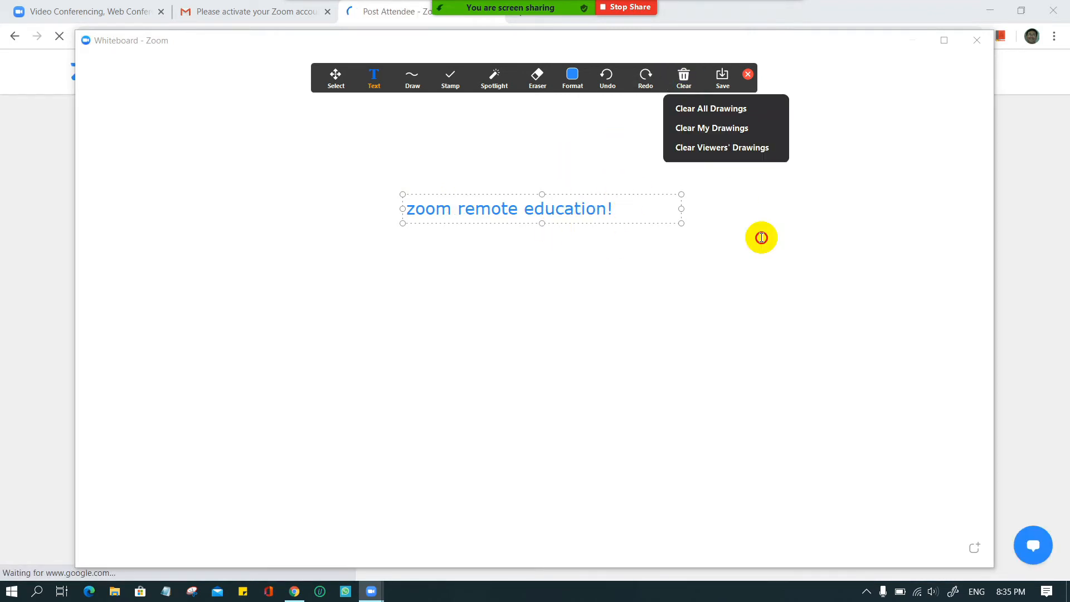
pyautogui.click(691, 81)
pyautogui.click(685, 78)
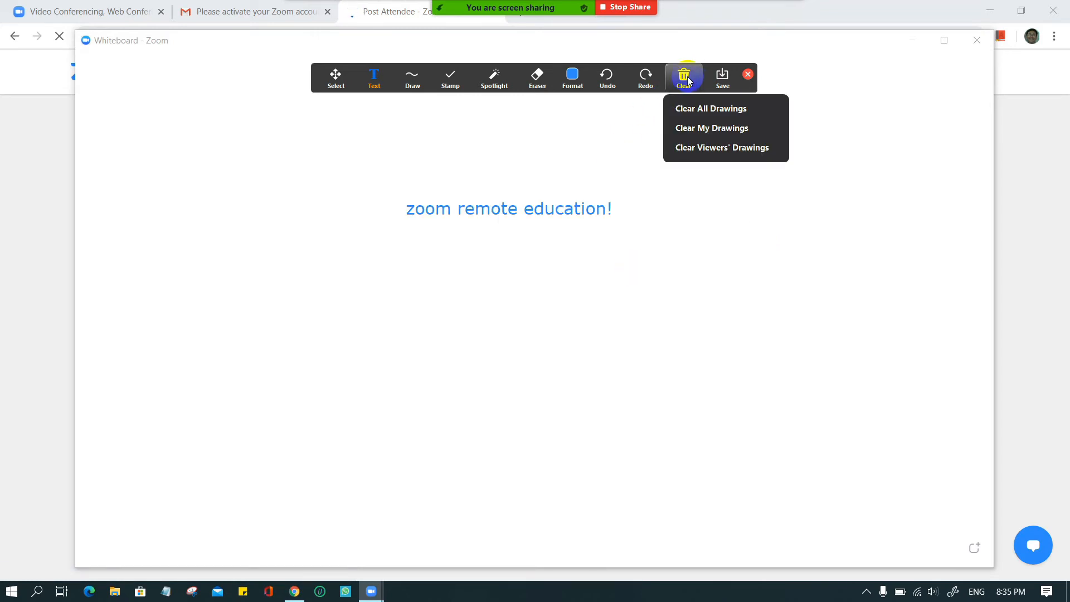
pyautogui.click(694, 109)
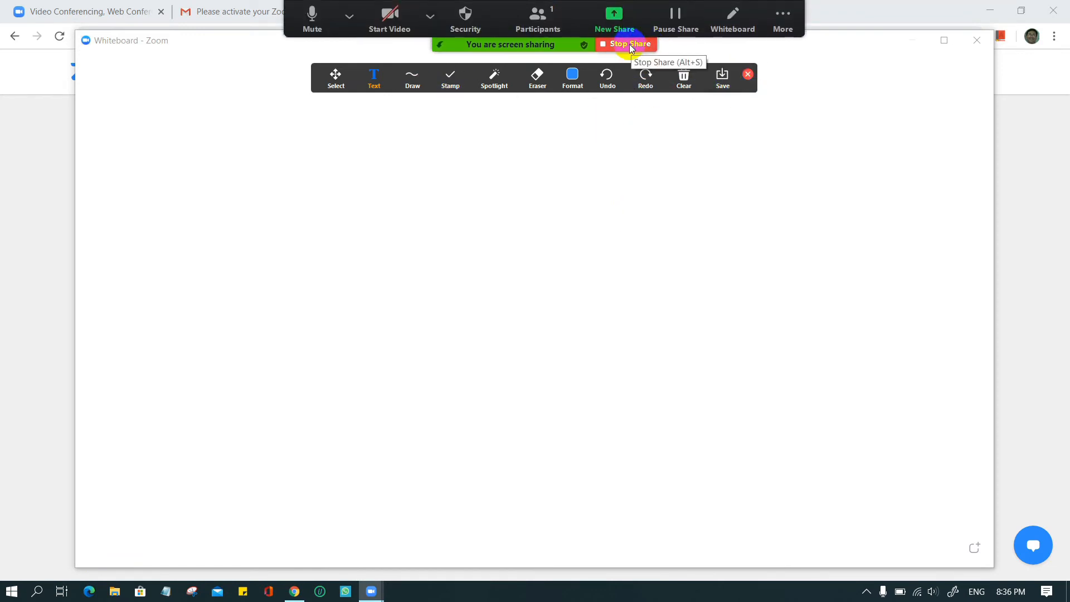
pyautogui.click(631, 45)
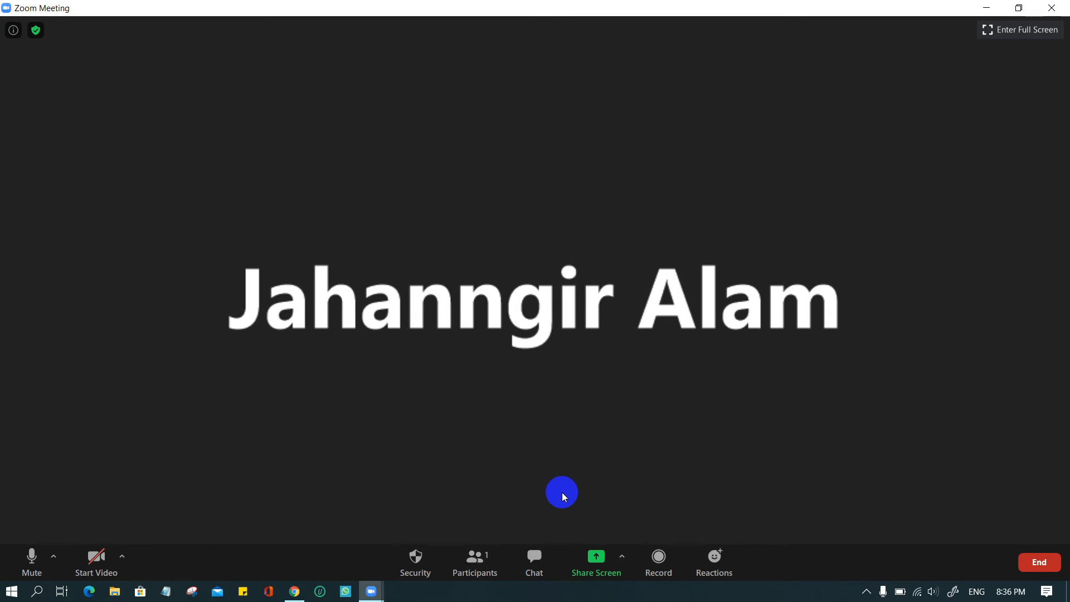
# - Go full screen, draft a Gmail invitation from Participants > Invite, then close the draft
pyautogui.doubleClick(562, 492)
pyautogui.click(503, 580)
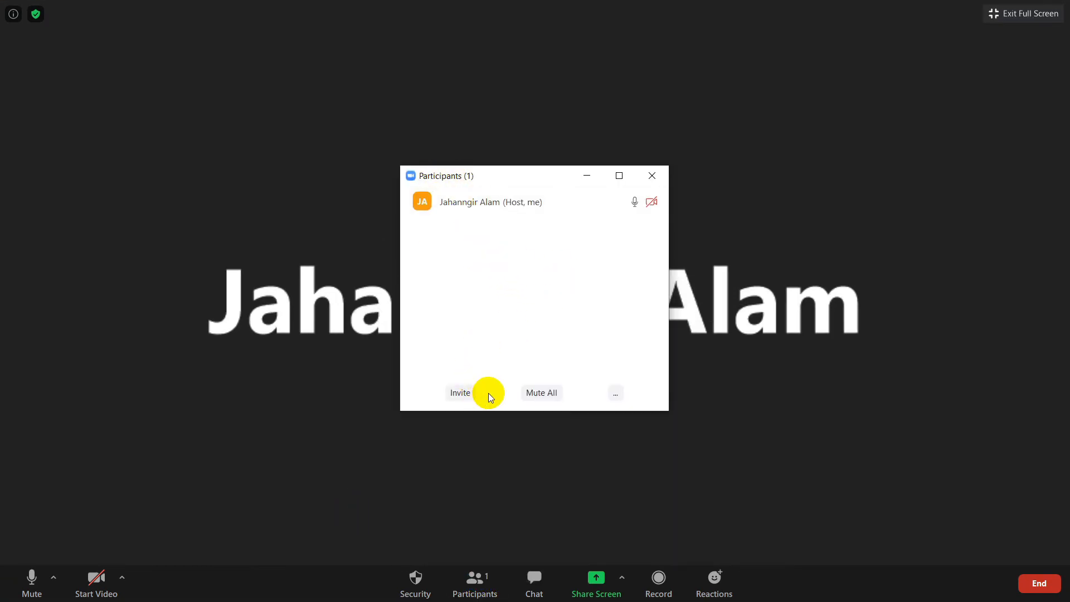
pyautogui.click(460, 392)
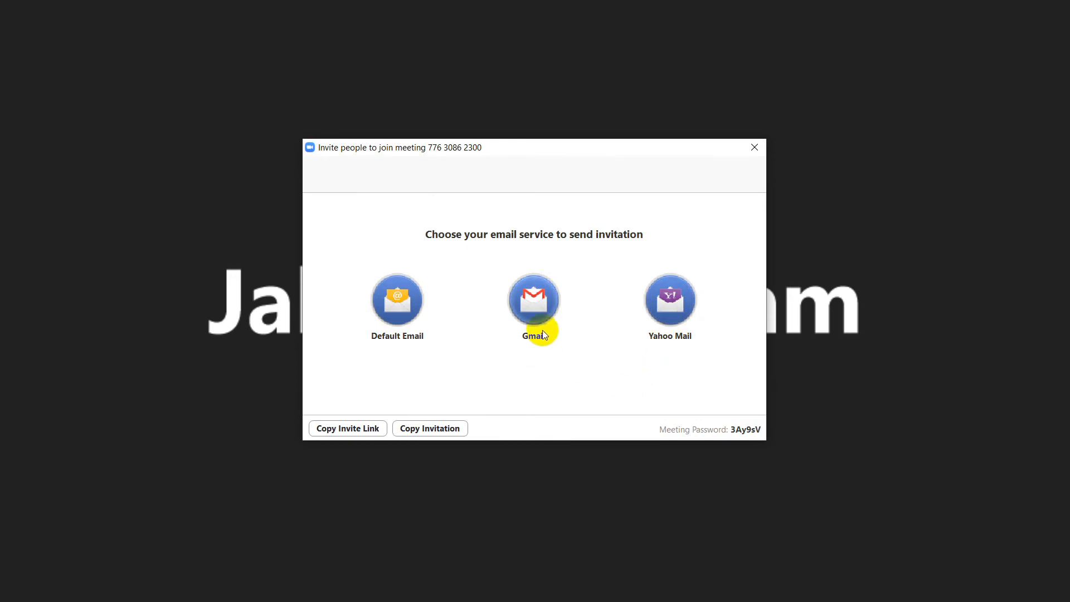
pyautogui.click(535, 299)
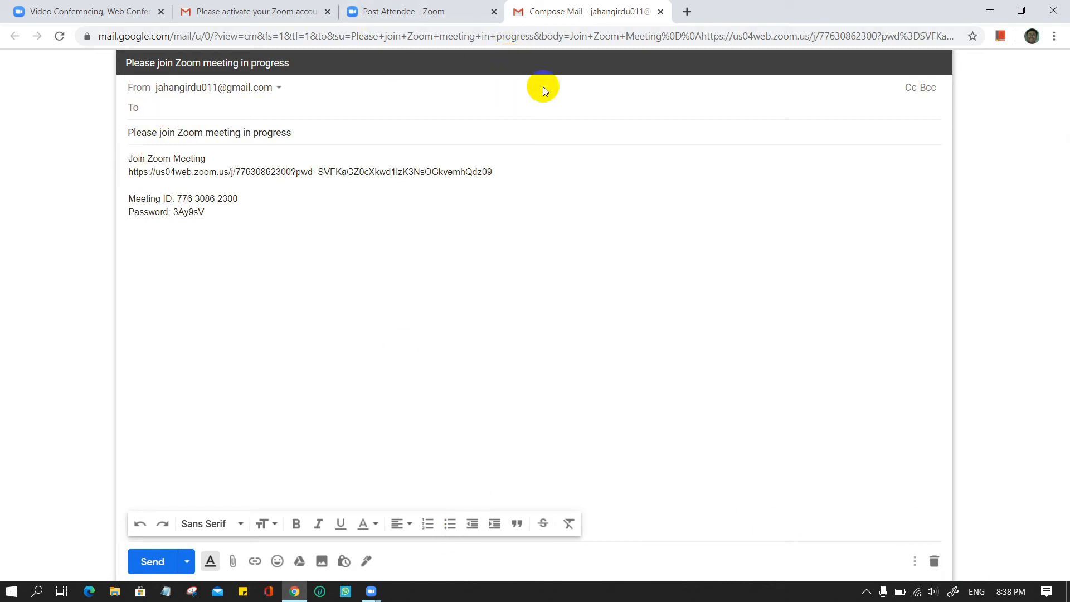
pyautogui.click(661, 12)
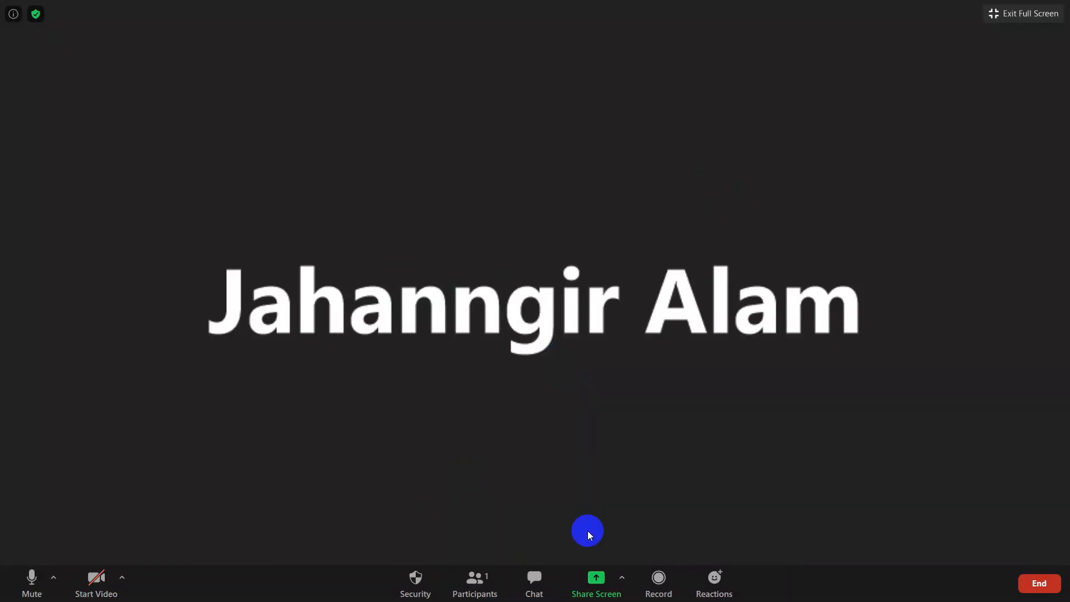
# - Copy the meeting invite link from the Invite window and switch to the Gmail window
pyautogui.click(500, 592)
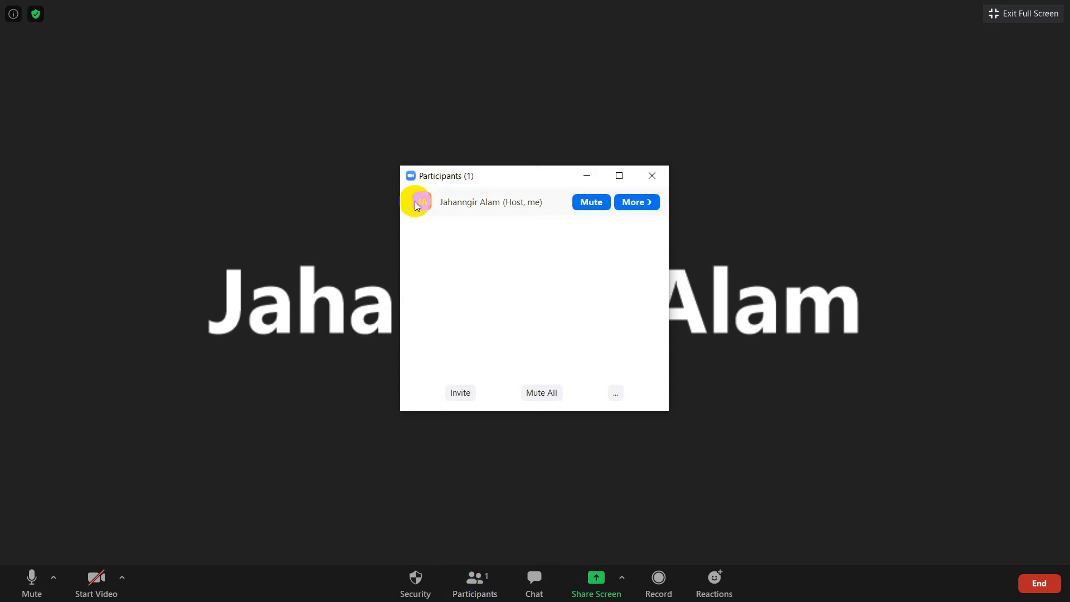
pyautogui.click(456, 392)
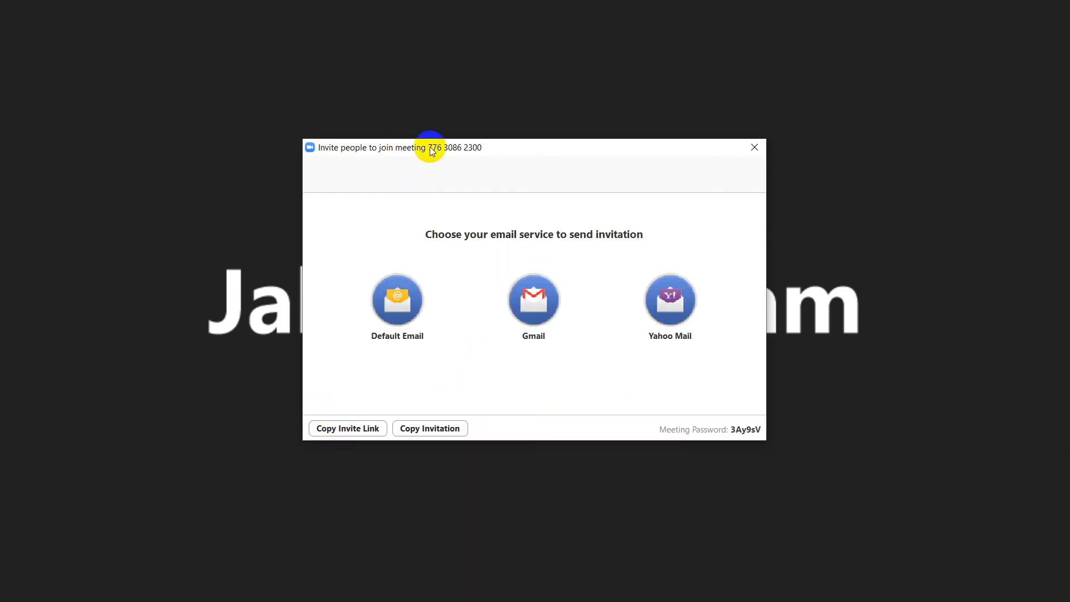
pyautogui.moveTo(433, 151); pyautogui.dragTo(490, 154)
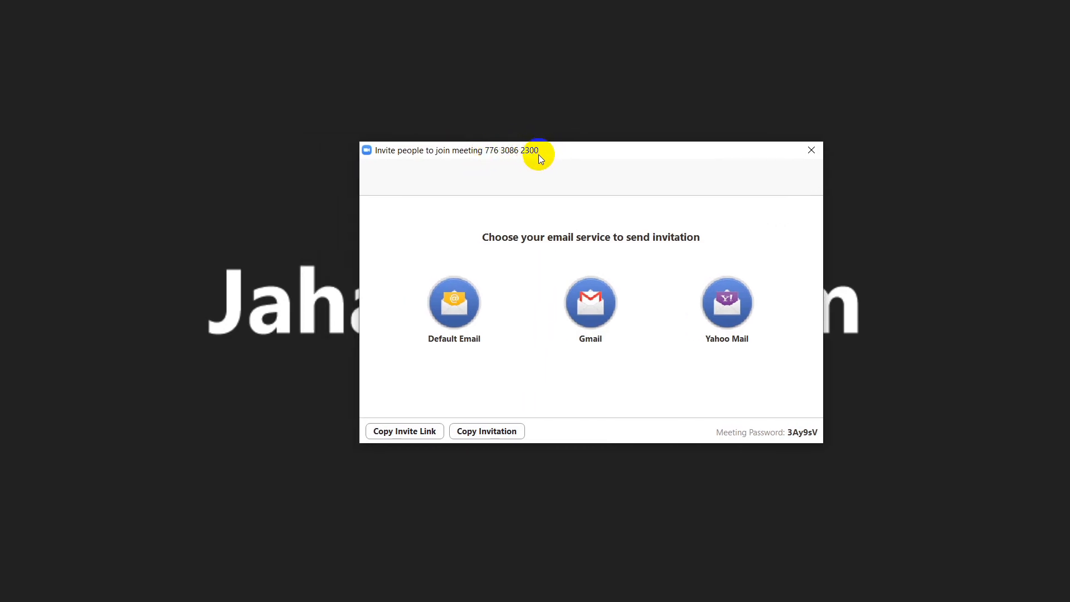
pyautogui.click(407, 432)
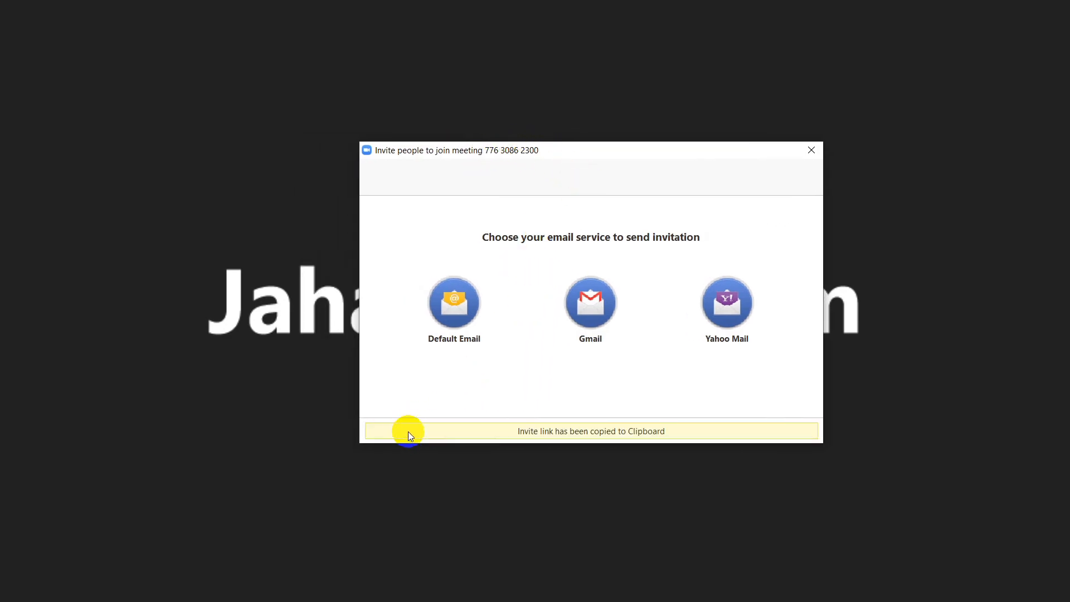
pyautogui.hotkey('alt', 'Tab')
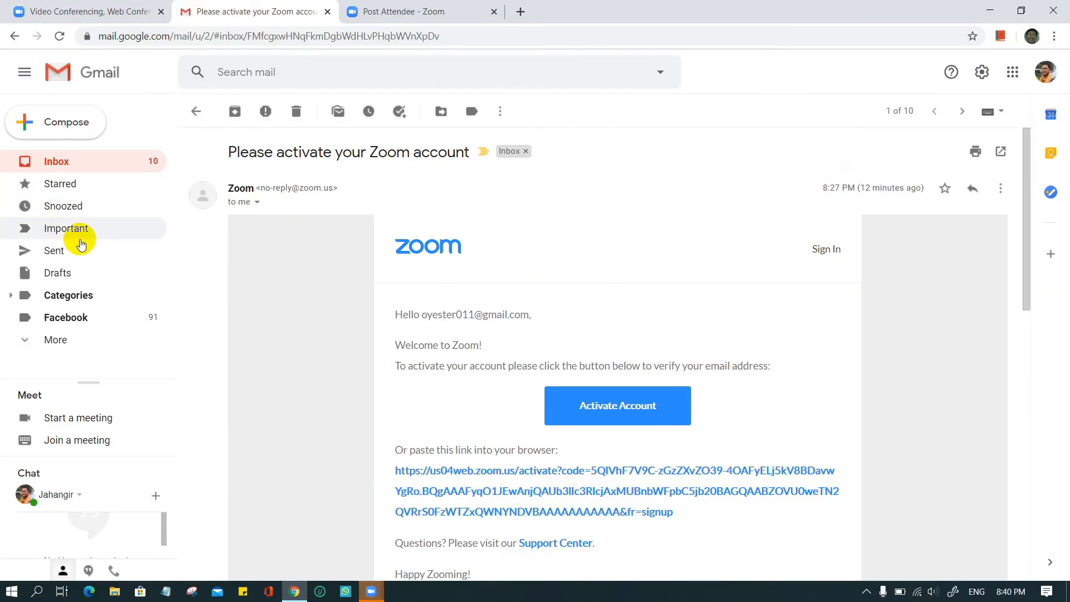
# - Compose a new Gmail message, paste the Zoom invite link into its body, and return to Zoom
pyautogui.click(67, 126)
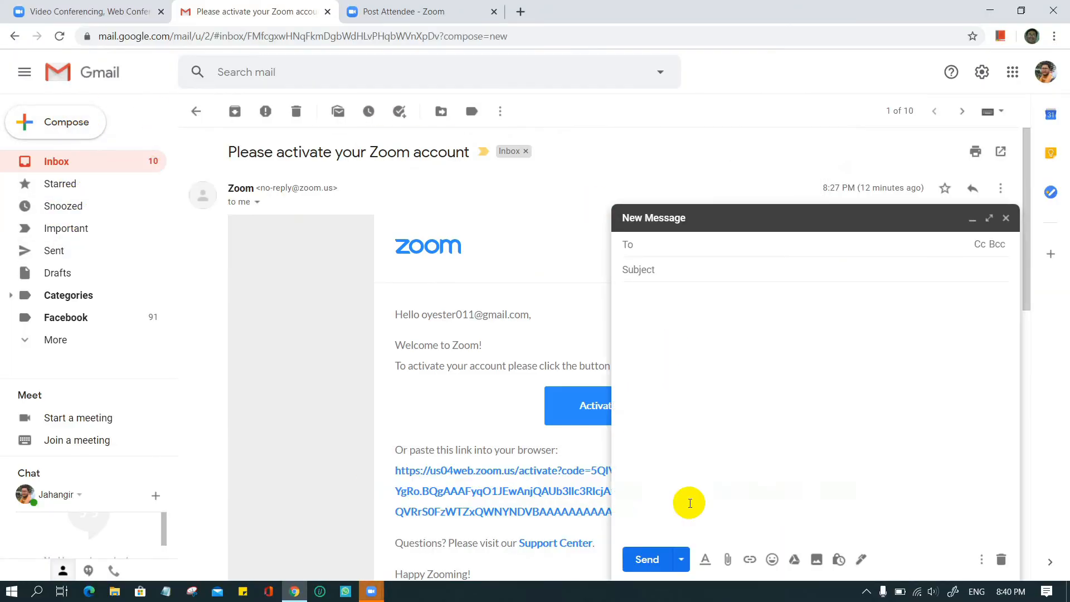
pyautogui.click(667, 318)
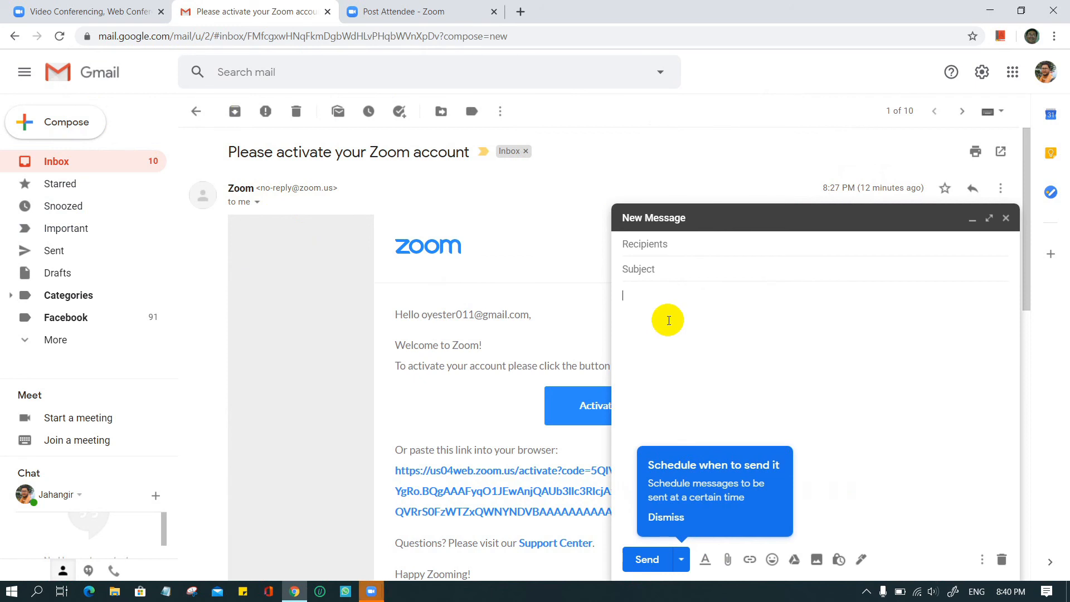
pyautogui.rightClick(665, 314)
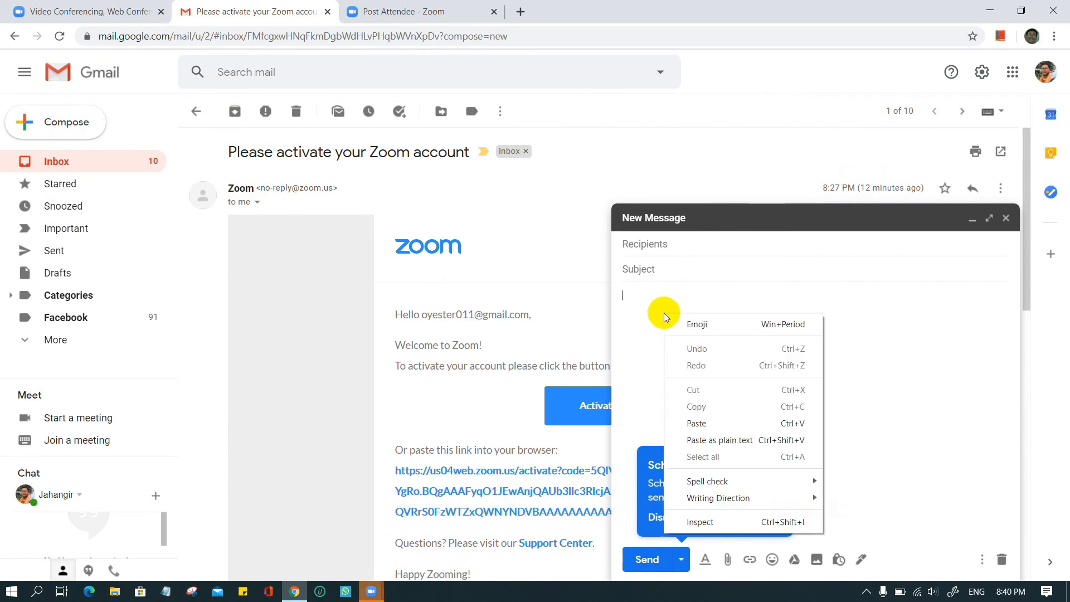
pyautogui.click(690, 423)
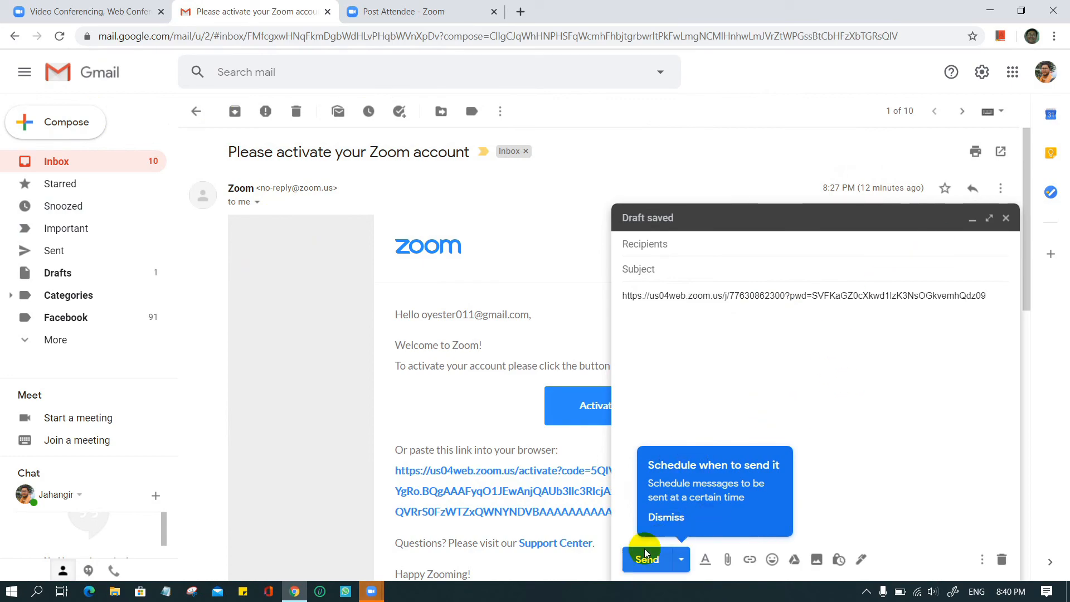
pyautogui.click(663, 519)
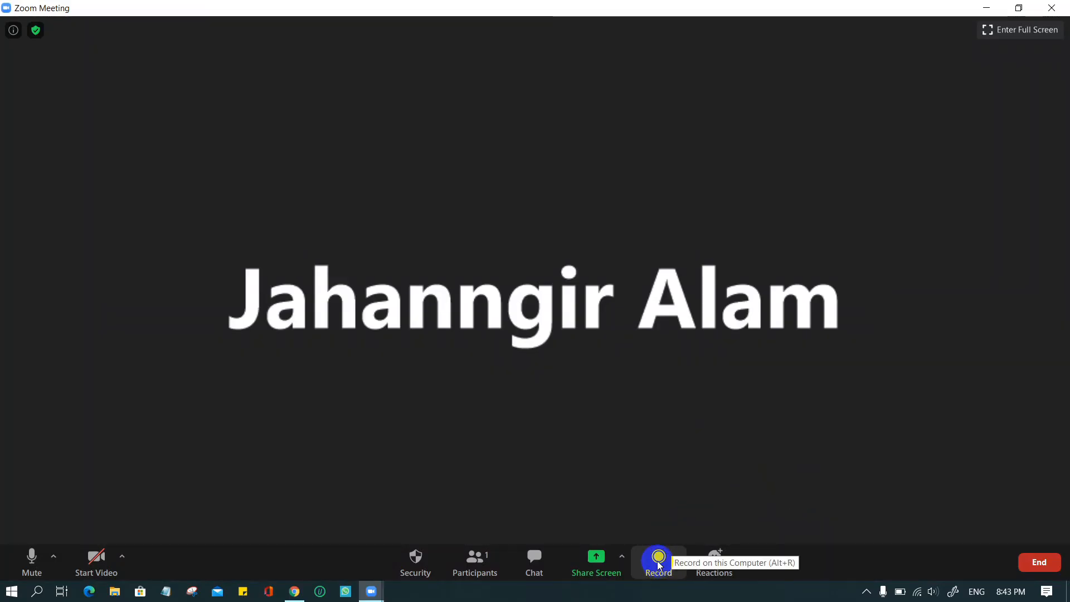
# - Record the meeting locally, stop the recording, and end the meeting for all participants
pyautogui.click(658, 562)
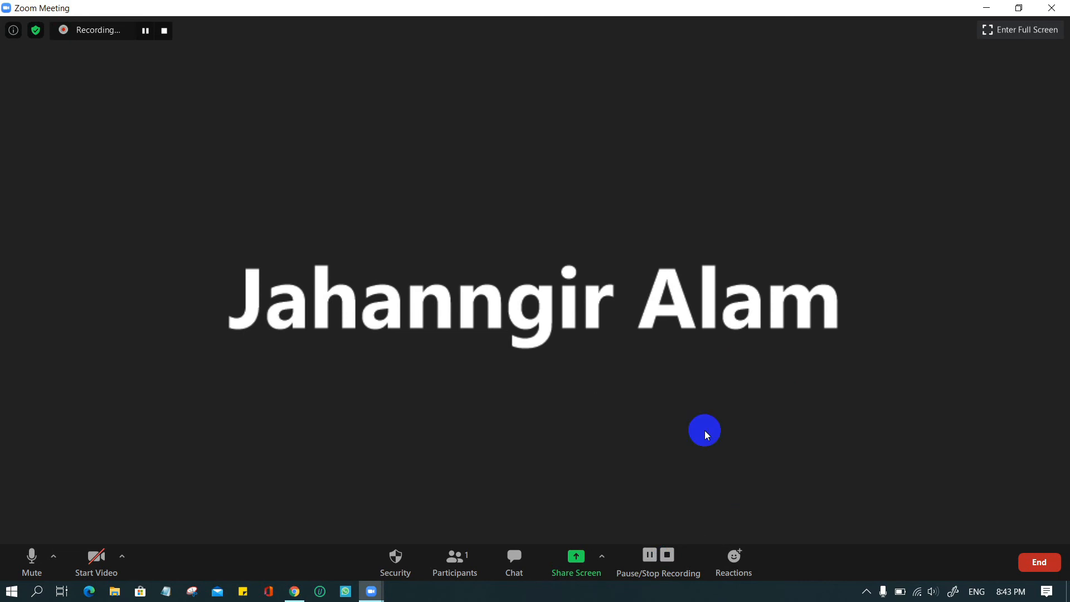
pyautogui.click(667, 555)
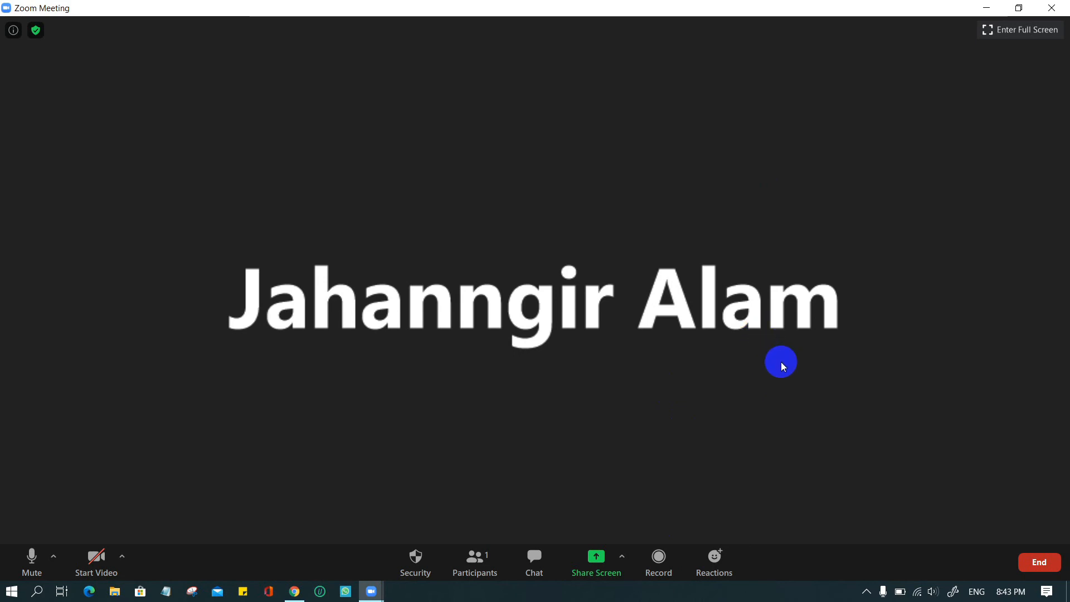
pyautogui.click(1039, 562)
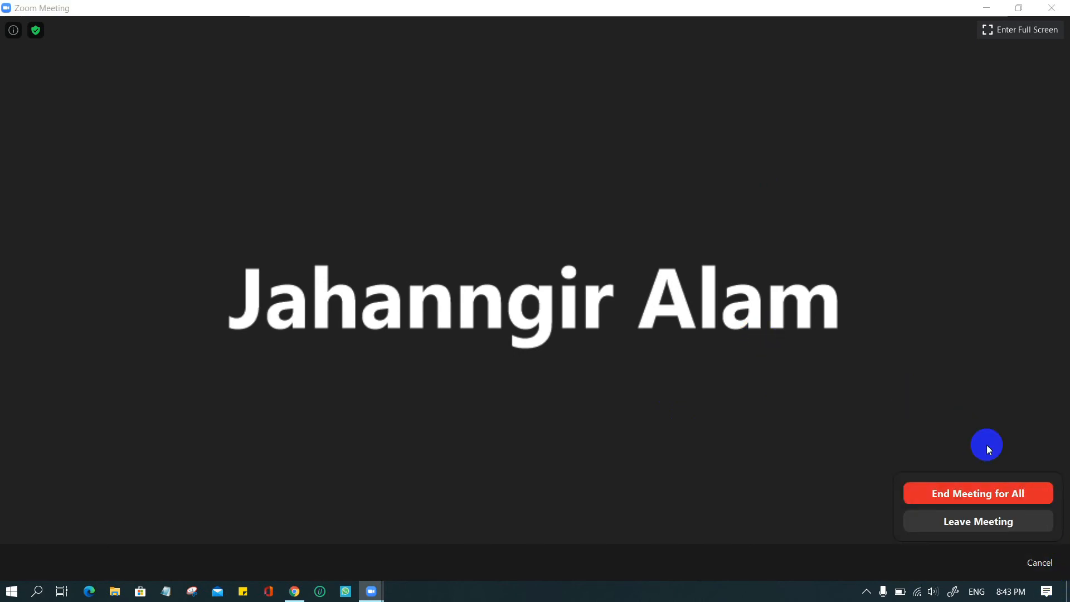
pyautogui.click(993, 496)
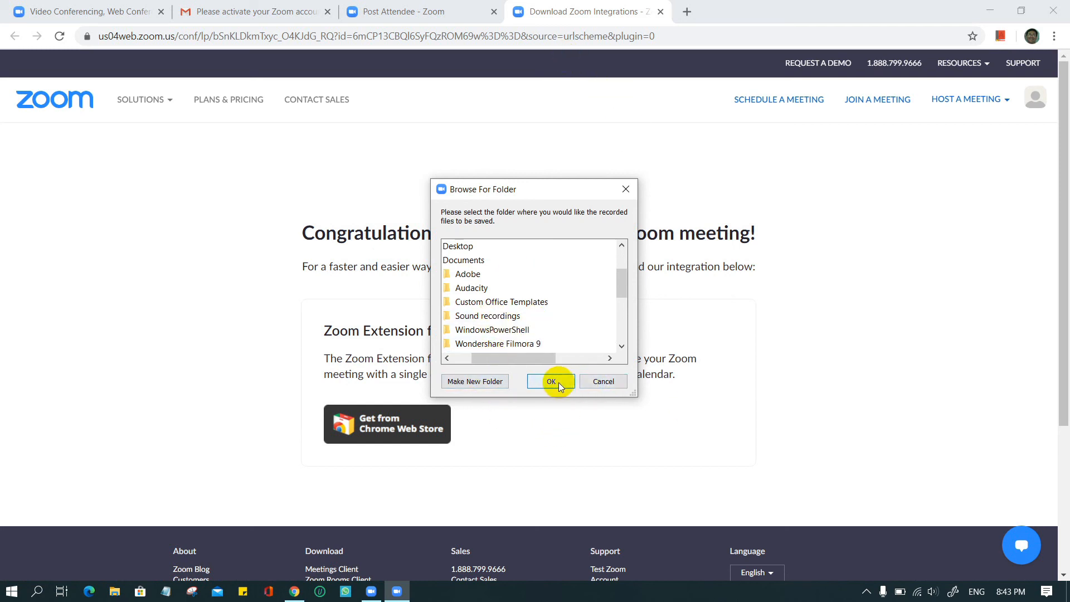
# - Dismiss the folder prompt, select zoom_0.mp4 in Documents\zoom, then close File Explorer
pyautogui.click(607, 381)
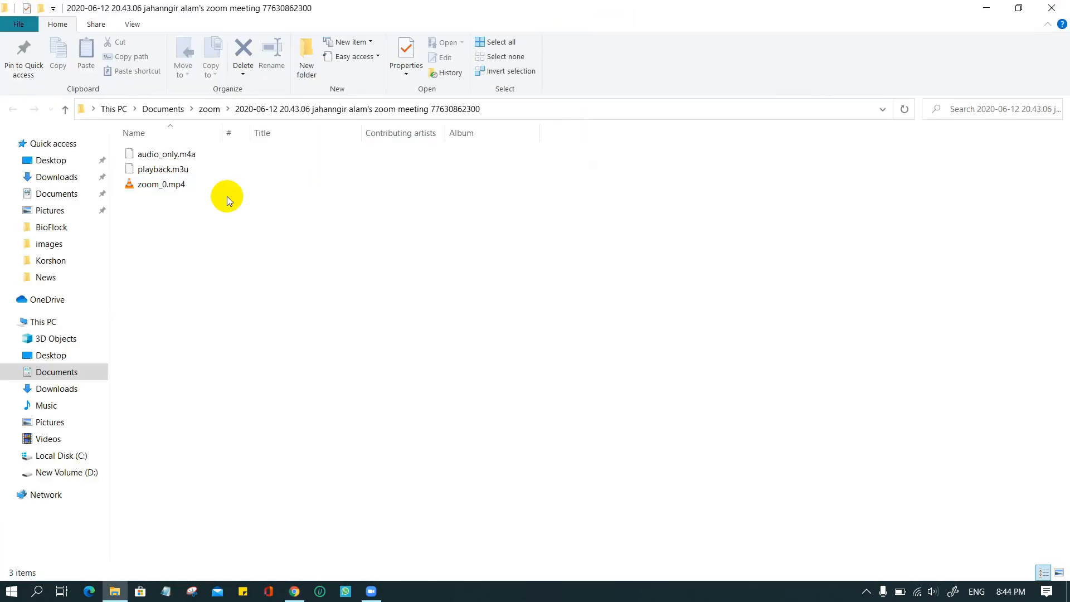
pyautogui.click(167, 185)
pyautogui.click(1052, 7)
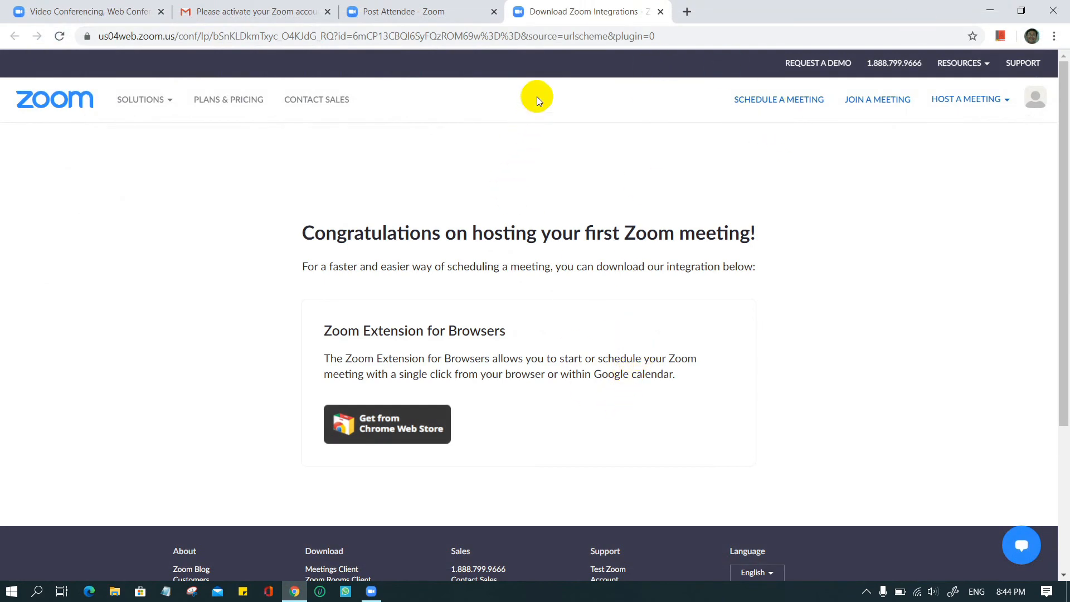
# - Close the Download Zoom Integrations tab, then open Participants and the Invite window in the new meeting
pyautogui.click(661, 12)
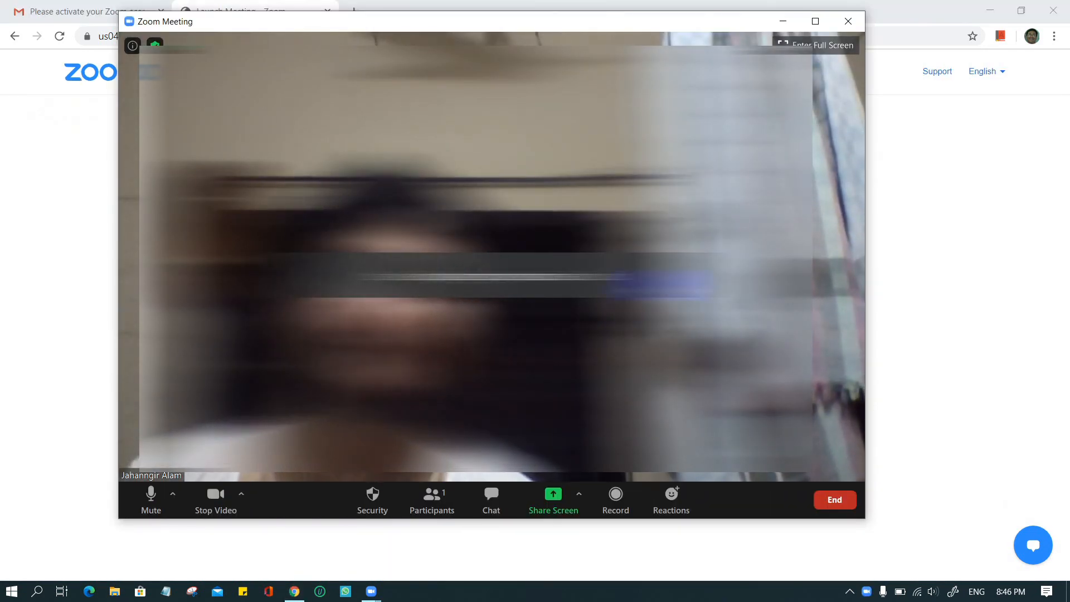
pyautogui.click(427, 500)
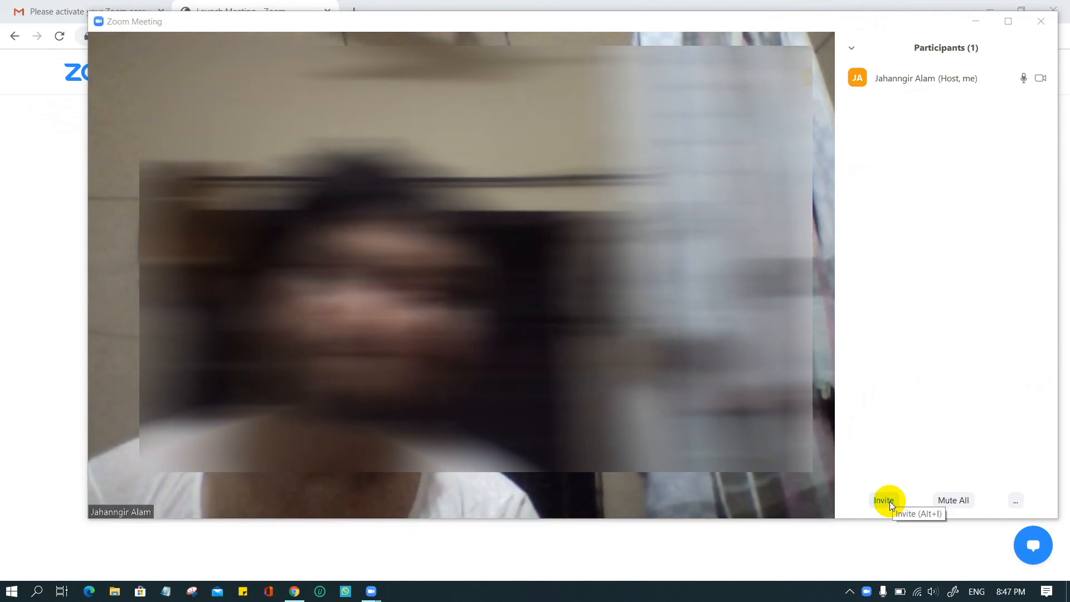
pyautogui.click(885, 501)
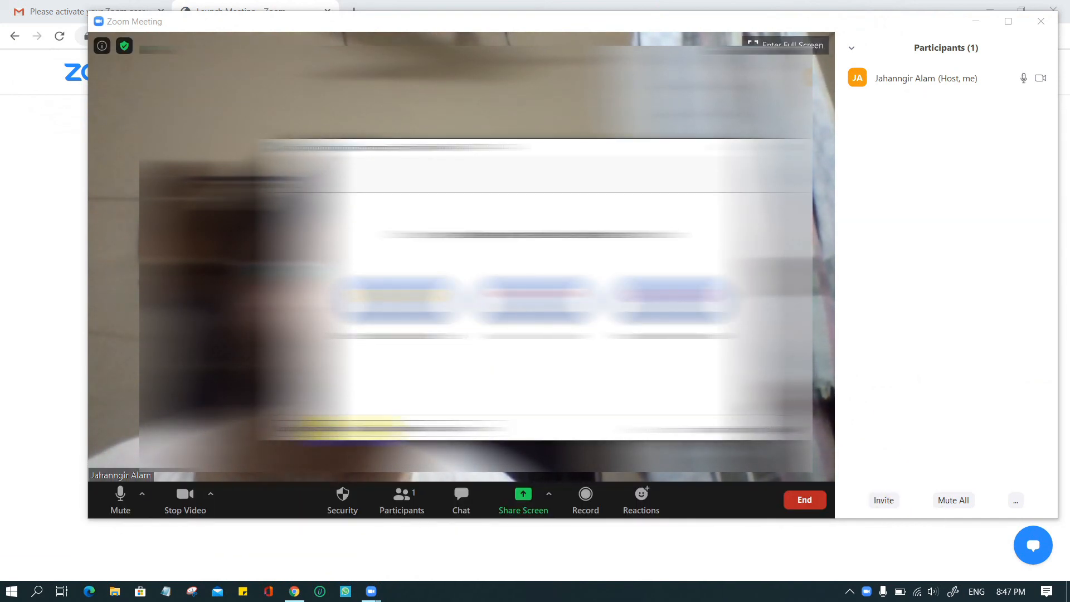